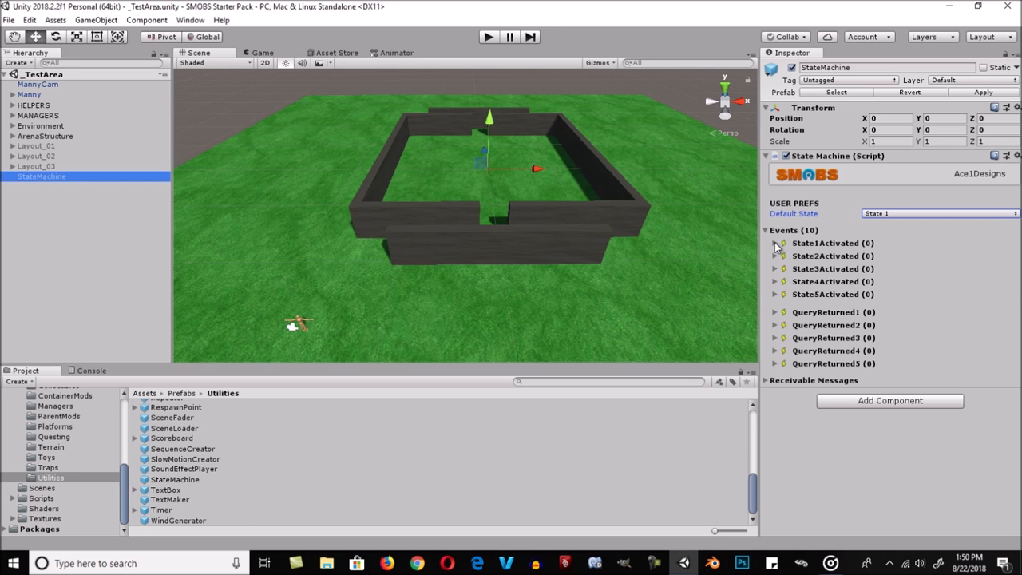
Step: Examine the event lists of State1Activated through State5Activated on the StateMachine, collapsing each one again
{"action": "left_click", "coordinate": [774, 242]}
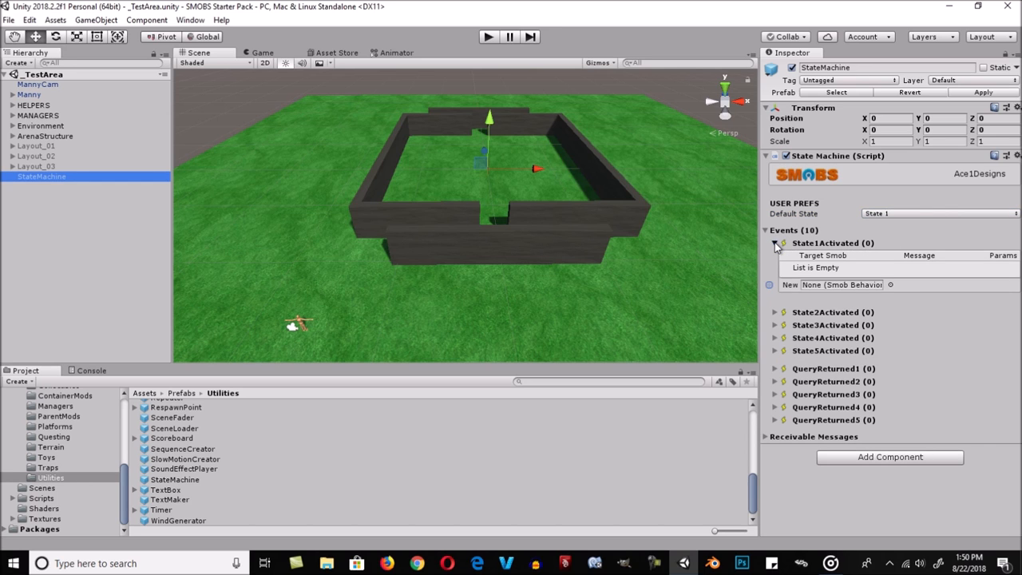
{"action": "left_click", "coordinate": [775, 242]}
{"action": "left_click", "coordinate": [774, 255]}
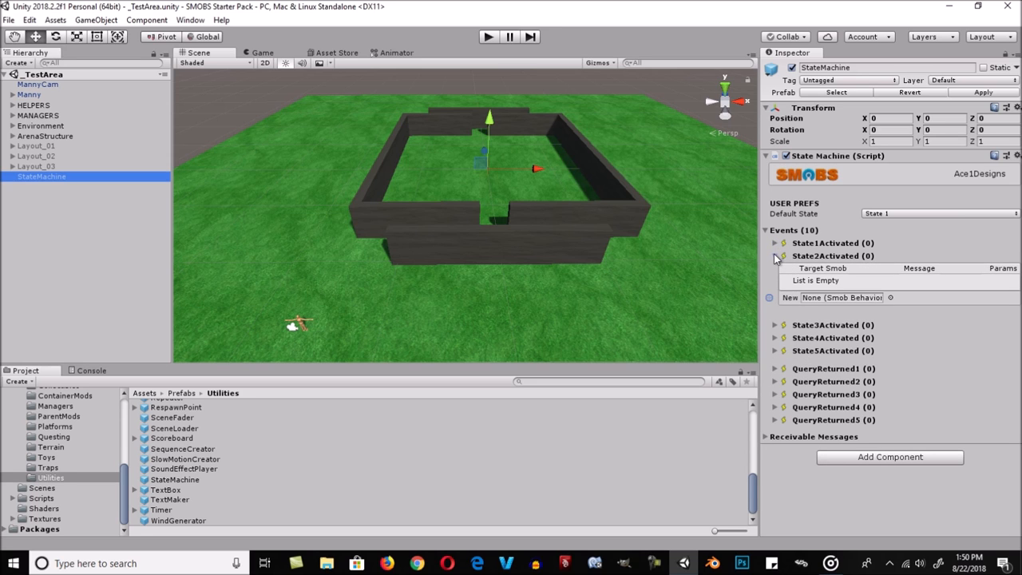
{"action": "left_click", "coordinate": [774, 255]}
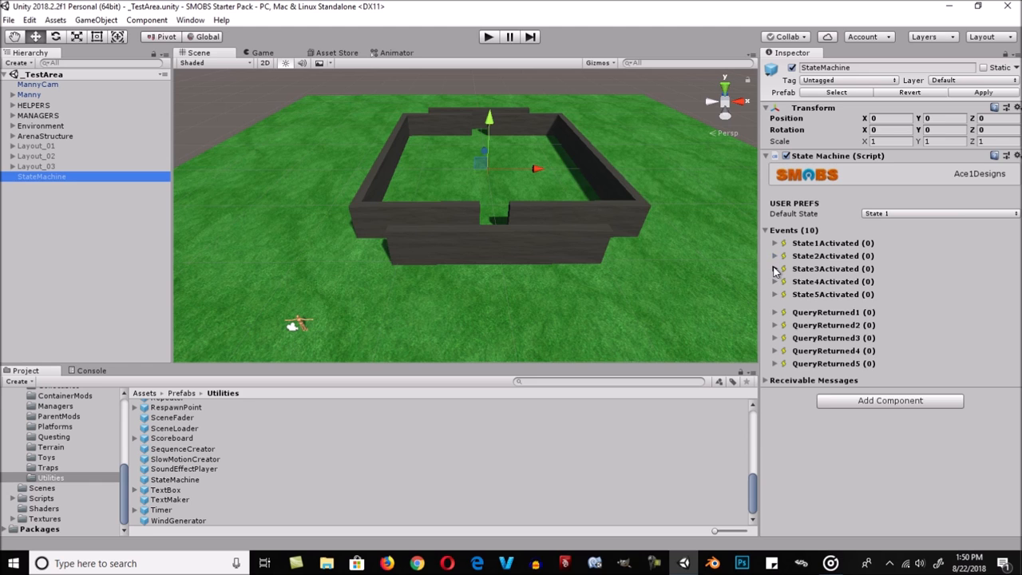
{"action": "left_click", "coordinate": [774, 270]}
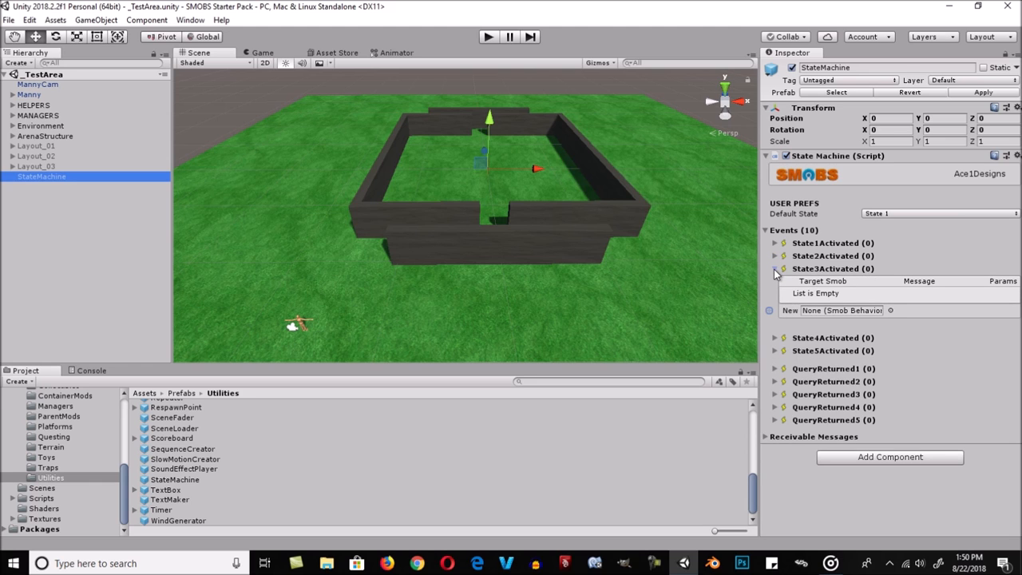
{"action": "left_click", "coordinate": [774, 269]}
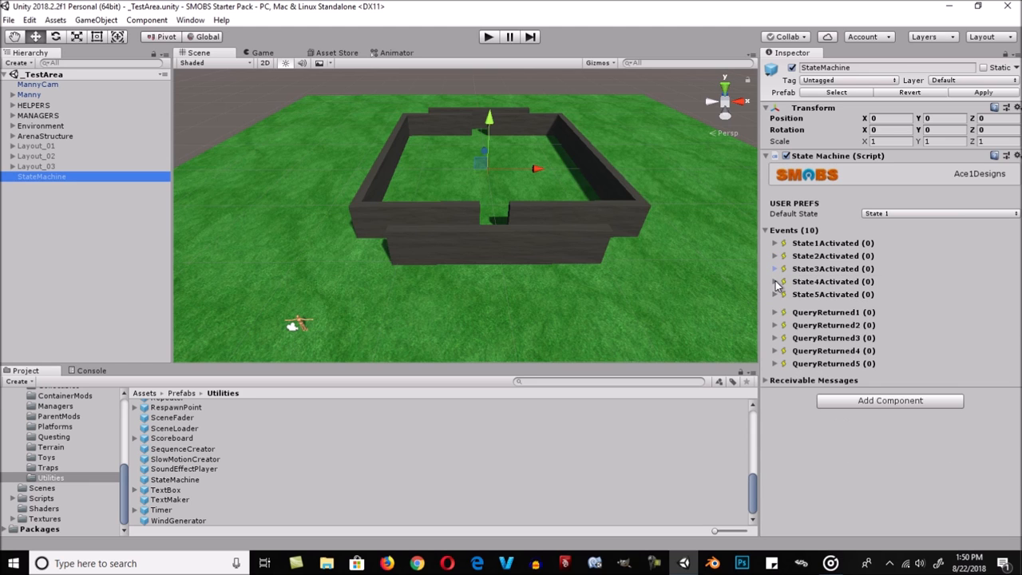
{"action": "left_click", "coordinate": [774, 282]}
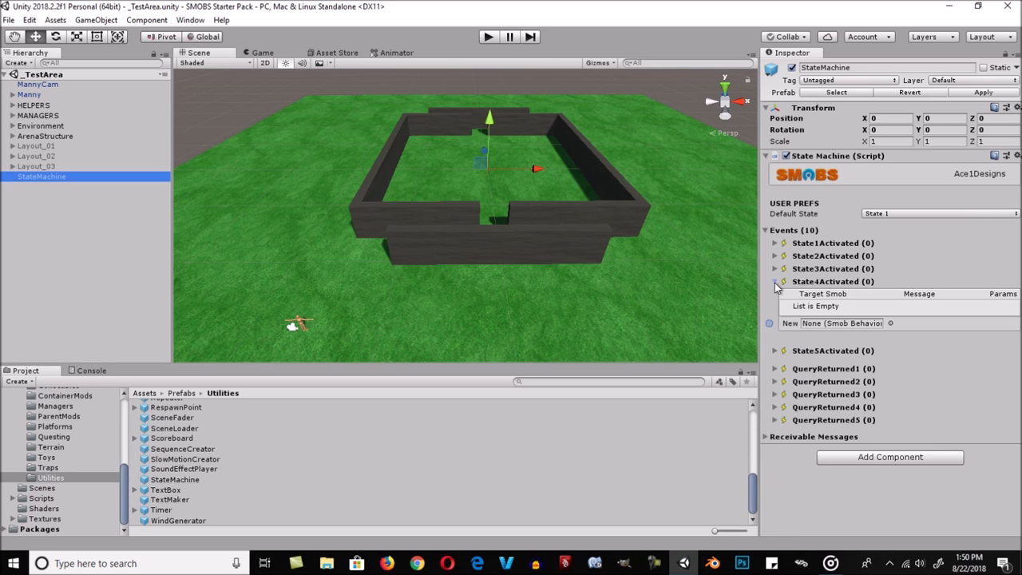
{"action": "left_click", "coordinate": [774, 281]}
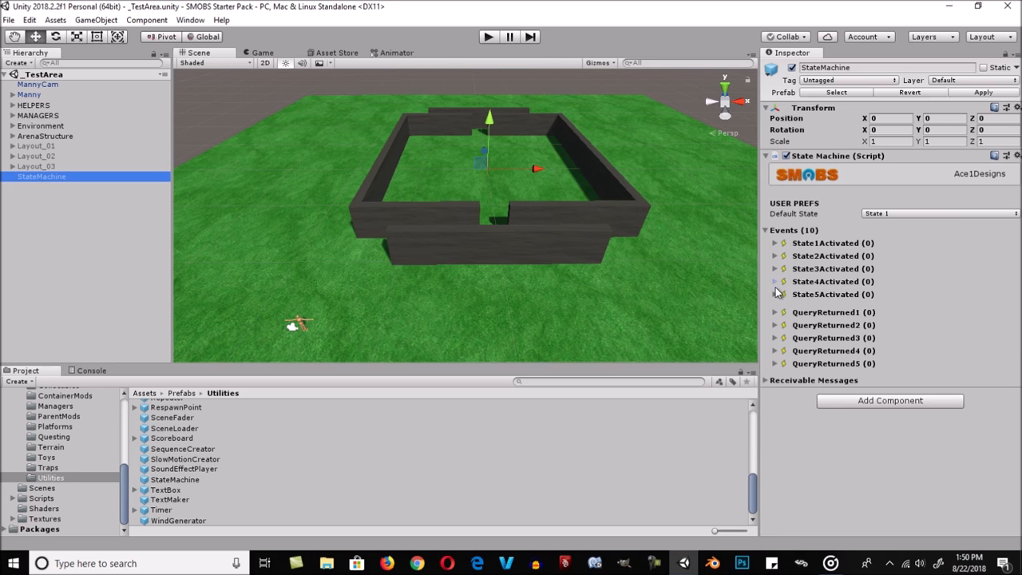
{"action": "left_click", "coordinate": [774, 294]}
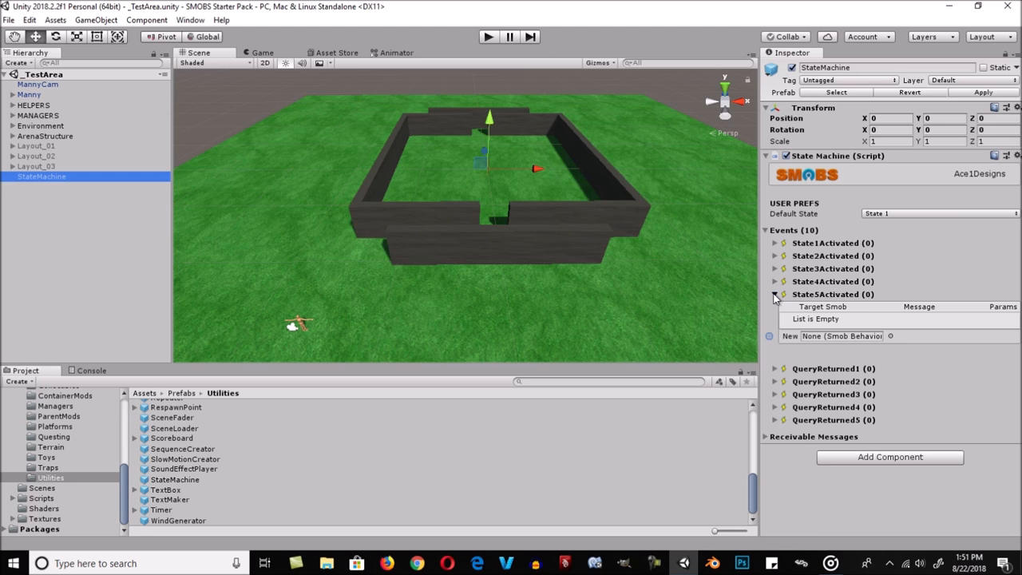
{"action": "left_click", "coordinate": [773, 296]}
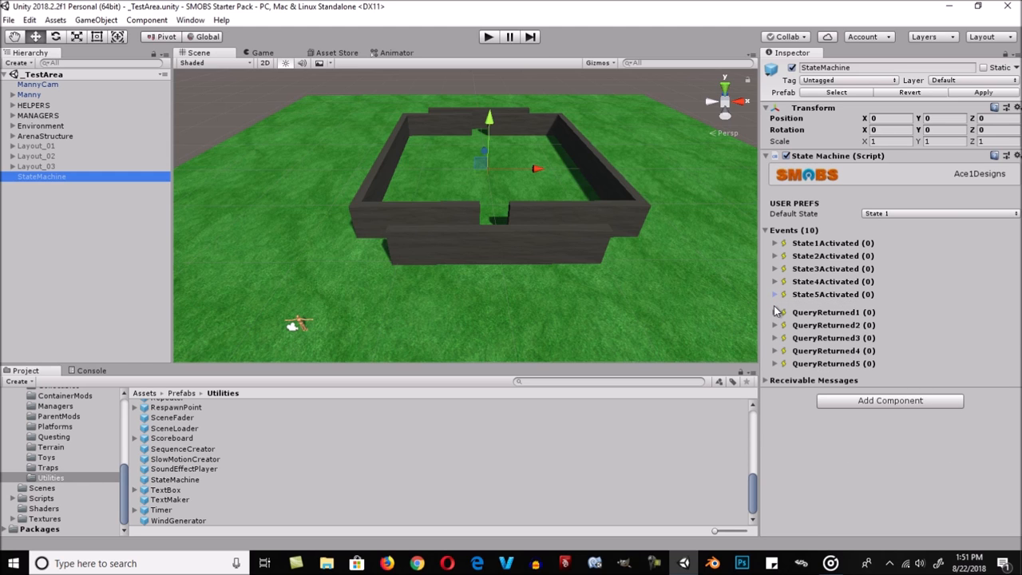
Step: Examine the event lists of QueryReturned1 through QueryReturned5 on the StateMachine, collapsing each one again
{"action": "left_click", "coordinate": [774, 312]}
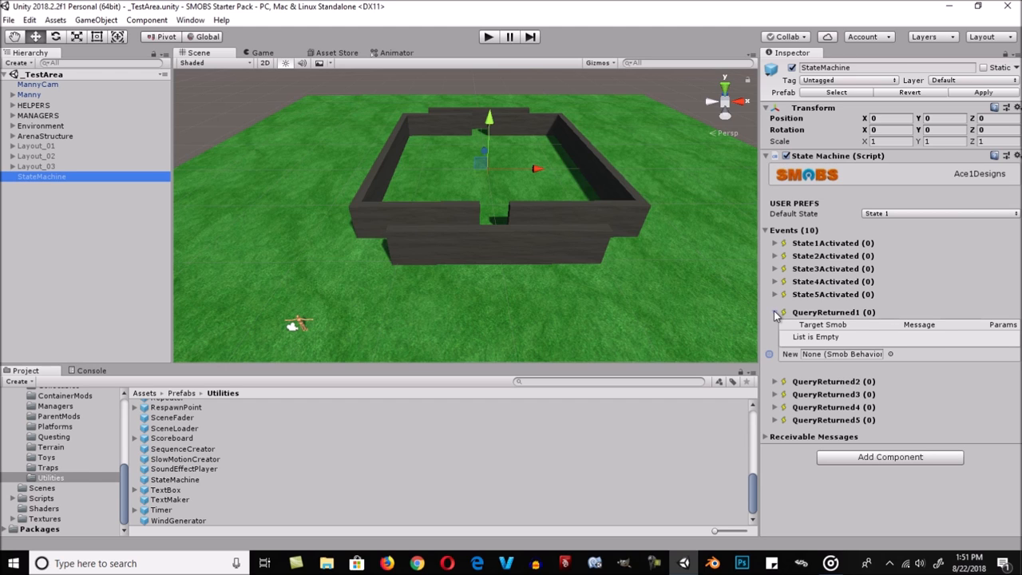
{"action": "left_click", "coordinate": [774, 312]}
{"action": "left_click", "coordinate": [774, 325]}
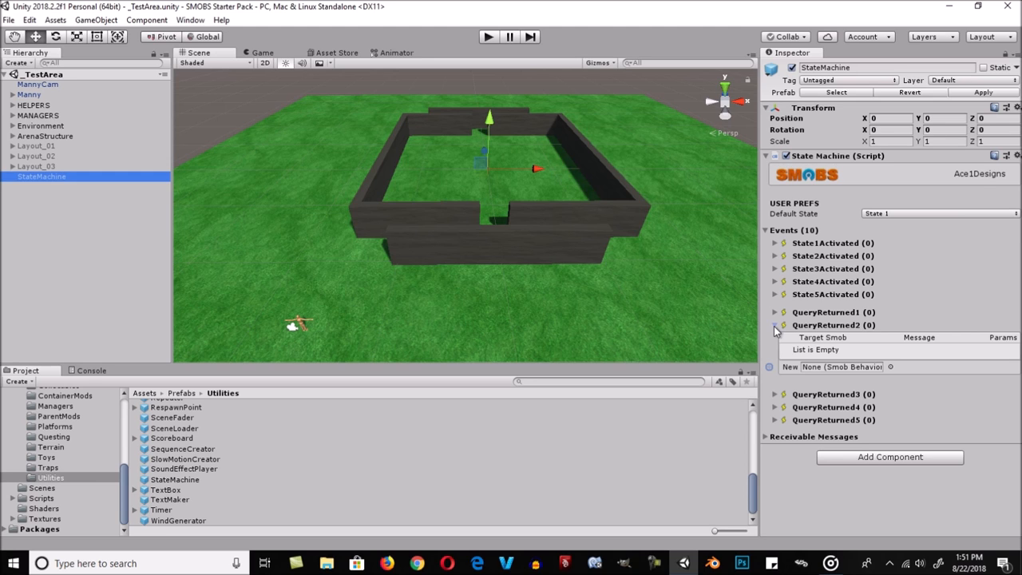
{"action": "left_click", "coordinate": [773, 325]}
{"action": "left_click", "coordinate": [775, 337]}
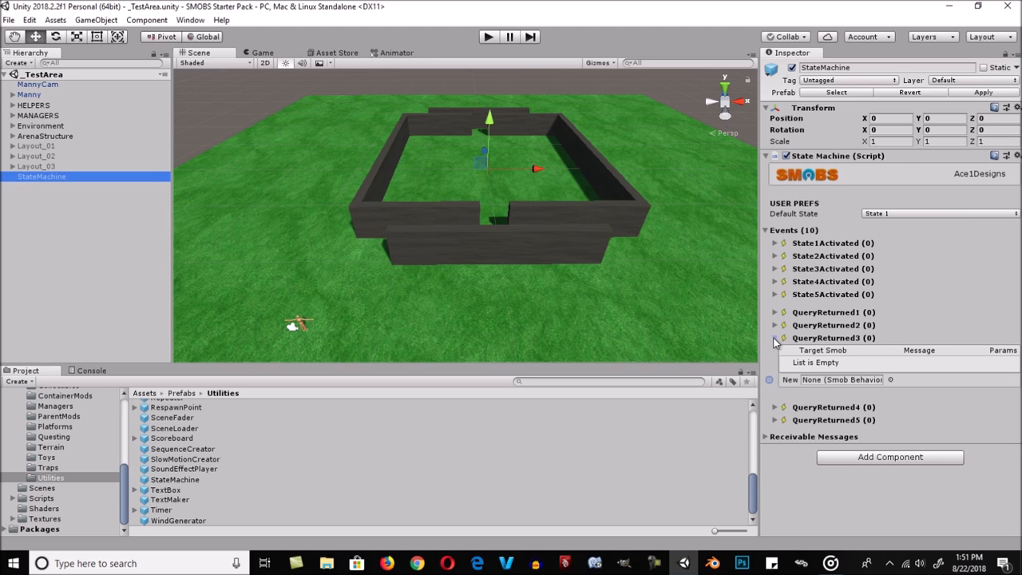
{"action": "left_click", "coordinate": [774, 339]}
{"action": "left_click", "coordinate": [774, 350]}
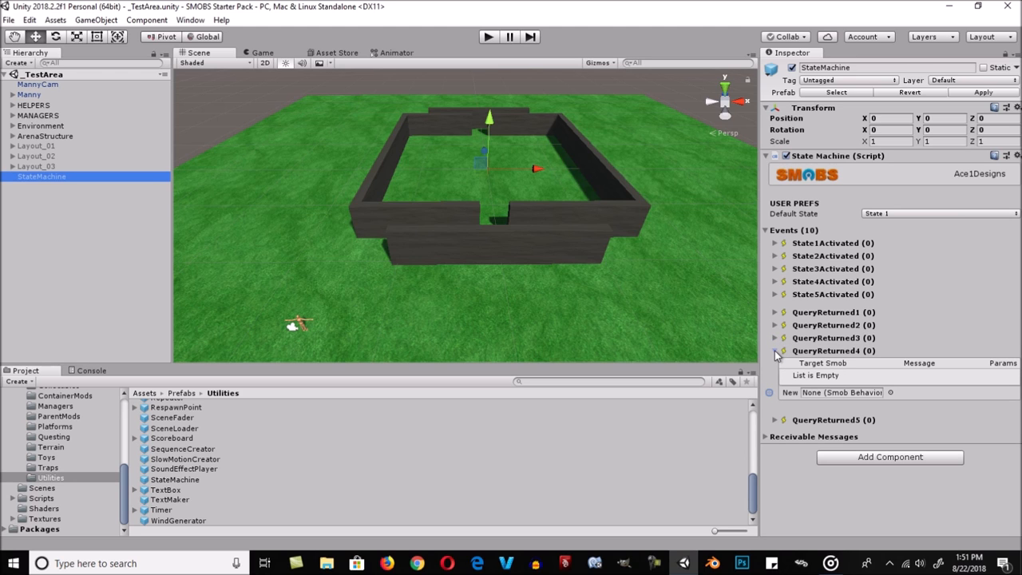
{"action": "left_click", "coordinate": [774, 351]}
{"action": "left_click", "coordinate": [775, 363]}
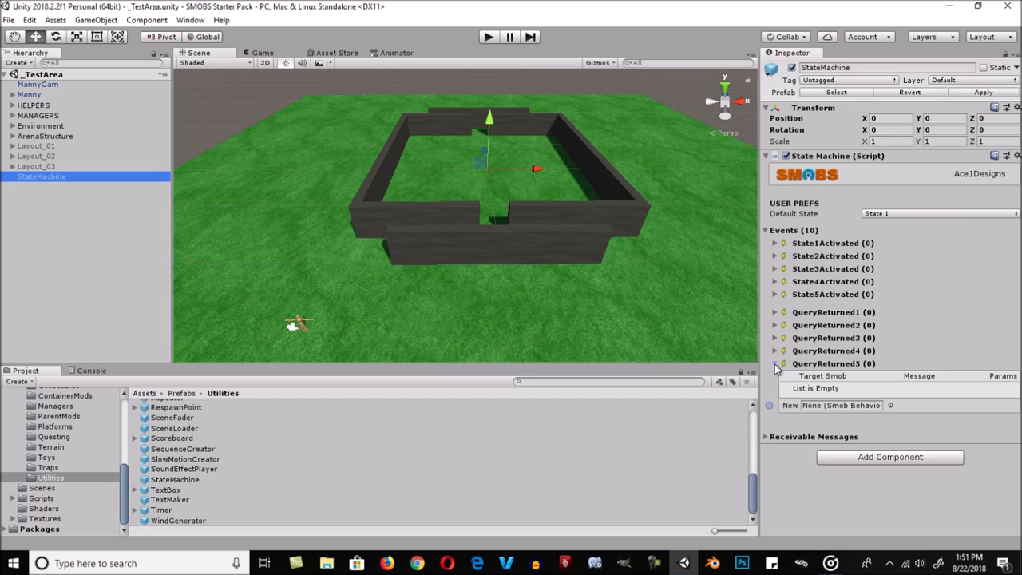
{"action": "left_click", "coordinate": [774, 364]}
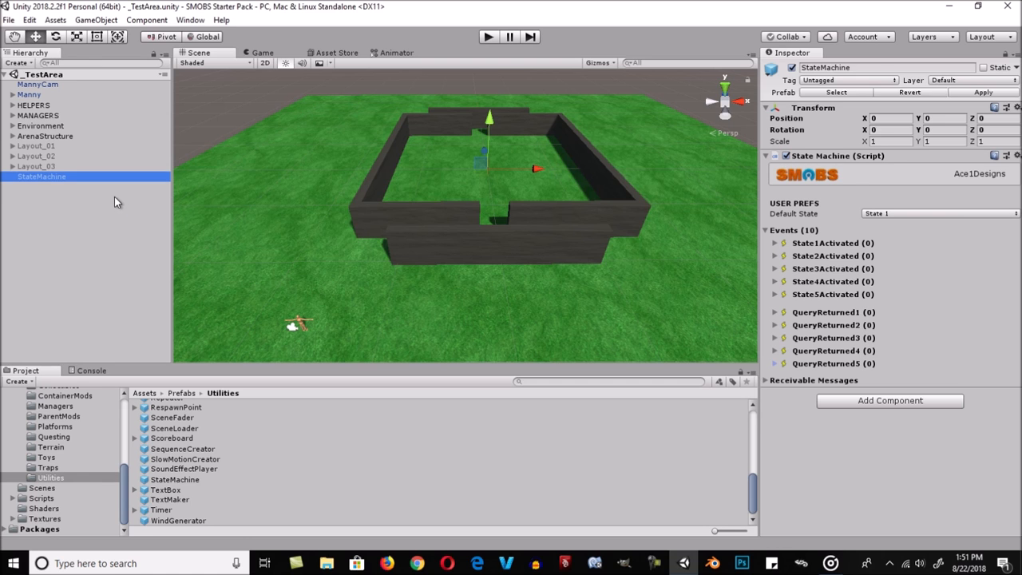
Step: Look over the StateMachine and the three layout objects, briefly activating Layout_01 to preview its arena obstacles
{"action": "scroll", "coordinate": [292, 247], "scroll_direction": "up", "scroll_amount": 1, "text": "alt"}
{"action": "left_click_drag", "start_coordinate": [436, 184], "coordinate": [439, 197], "text": "alt"}
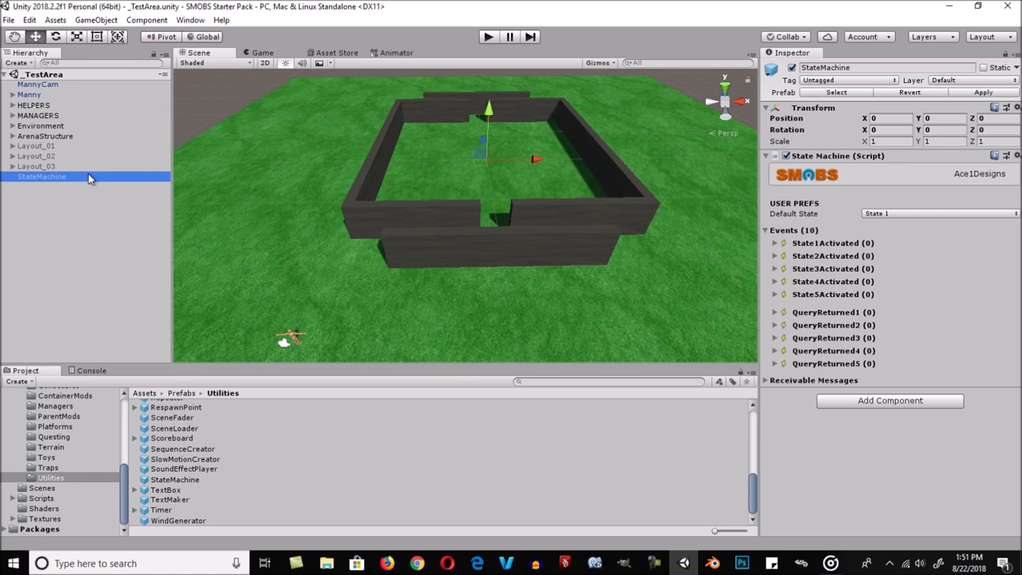
{"action": "left_click", "coordinate": [53, 146]}
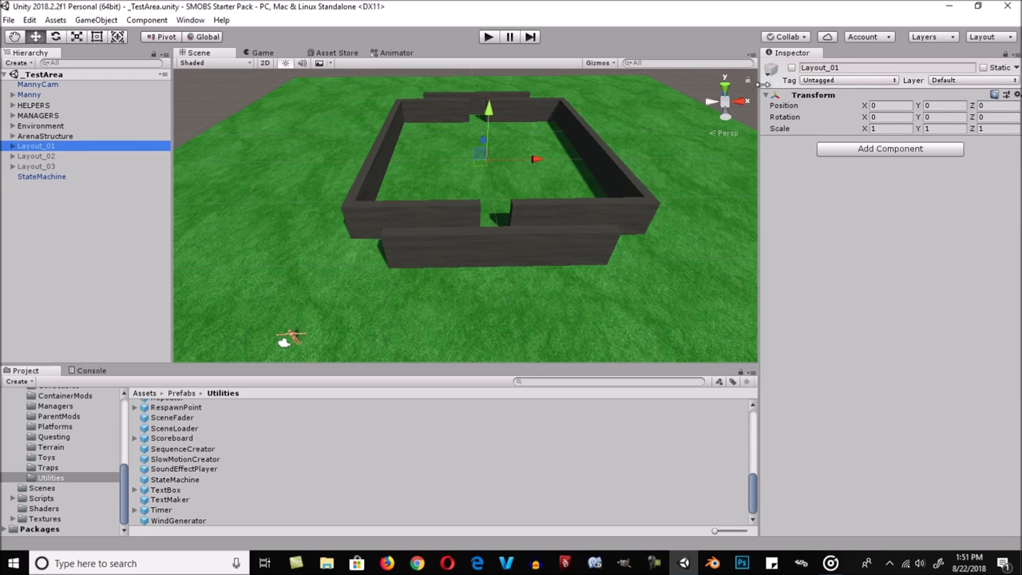
{"action": "left_click", "coordinate": [791, 69]}
{"action": "left_click", "coordinate": [791, 69]}
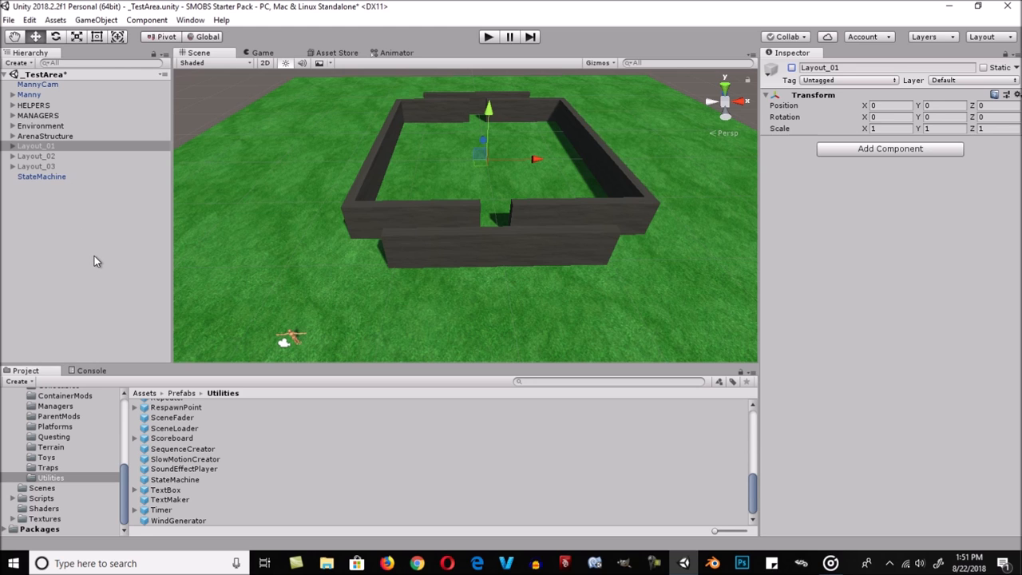
{"action": "left_click", "coordinate": [53, 177]}
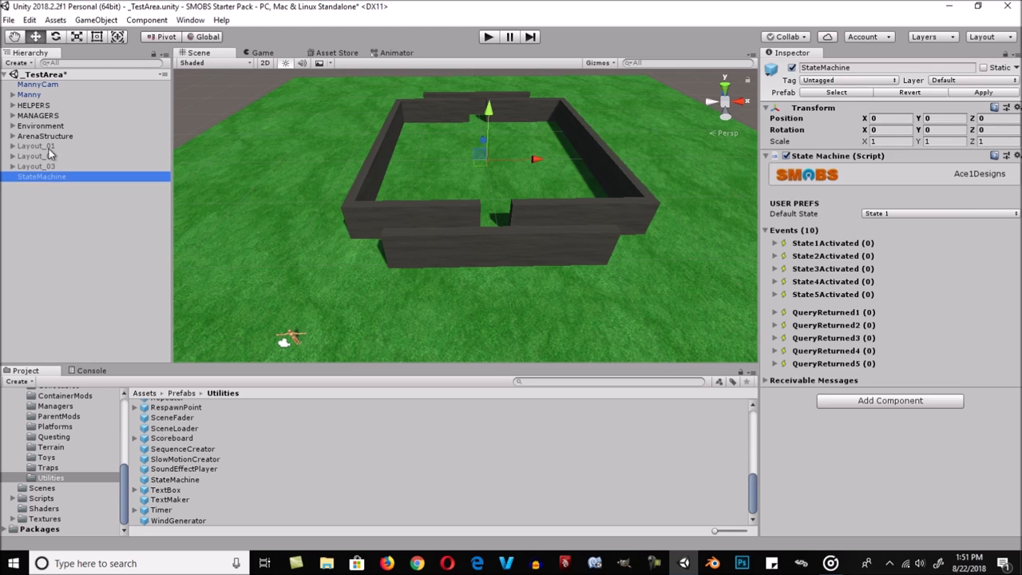
{"action": "left_click", "coordinate": [49, 147]}
{"action": "key", "text": "Down"}
{"action": "key", "text": "Down"}
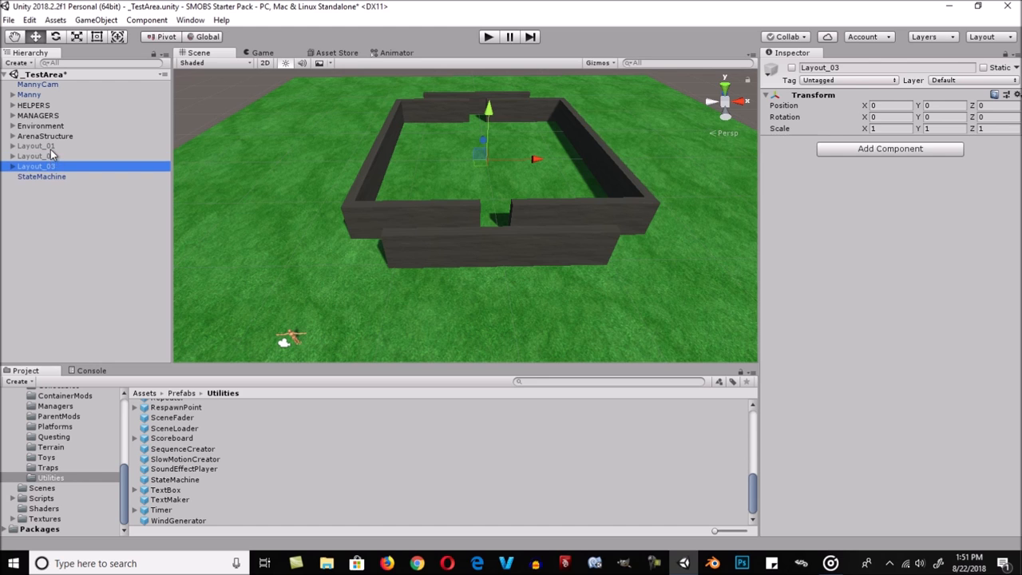
{"action": "left_click", "coordinate": [50, 147]}
{"action": "left_click", "coordinate": [791, 68]}
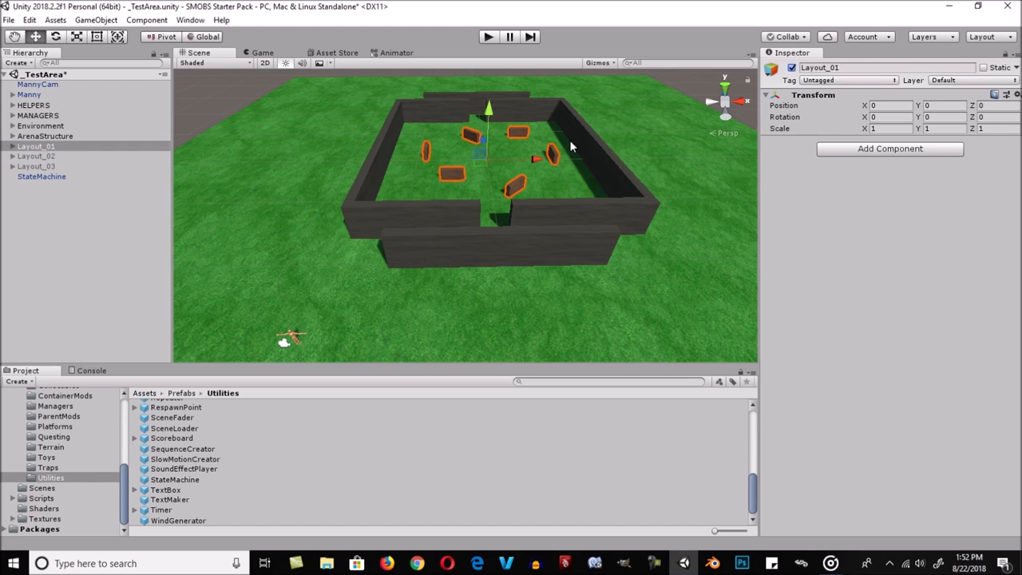
{"action": "left_click", "coordinate": [791, 68]}
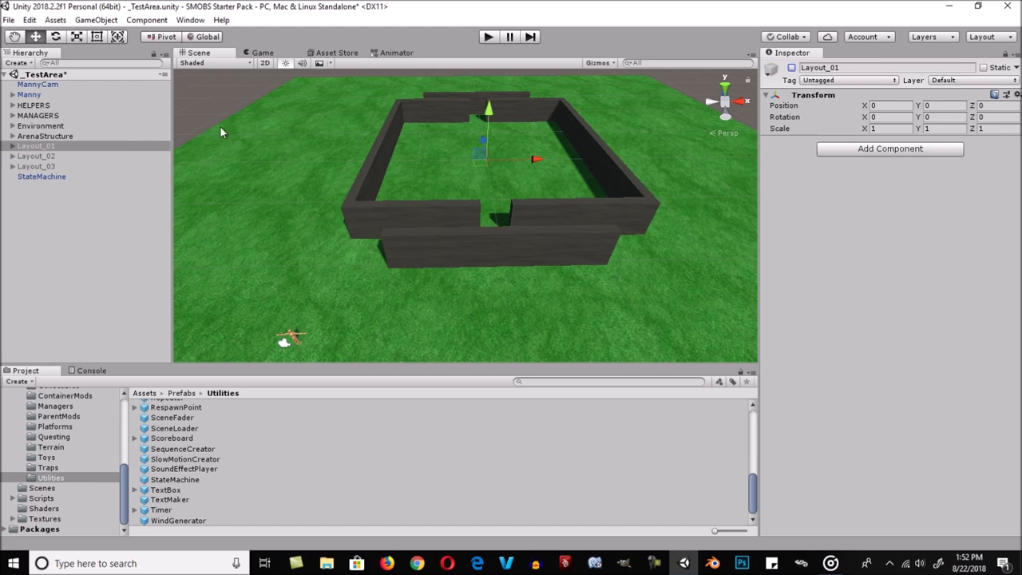
Step: Inspect the child spheres of Layout_02 and briefly activate the layout to preview it in the arena
{"action": "left_click", "coordinate": [12, 155]}
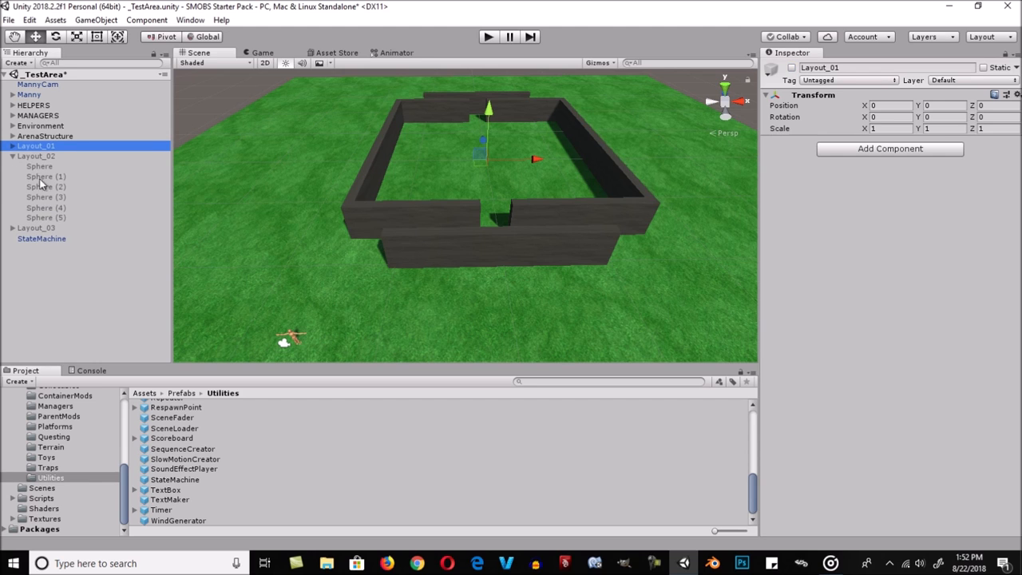
{"action": "left_click", "coordinate": [40, 156]}
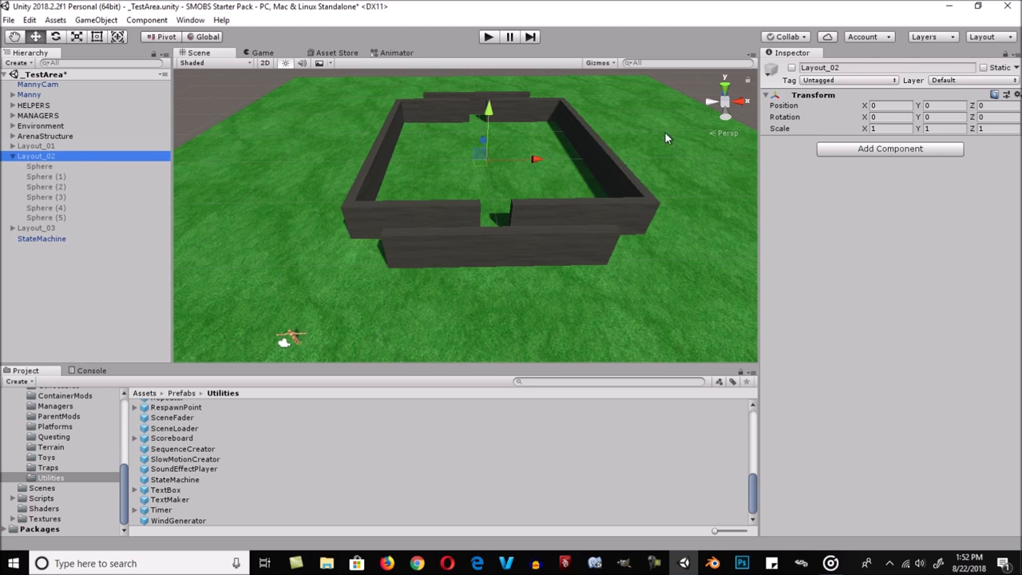
{"action": "left_click", "coordinate": [791, 68]}
{"action": "left_click", "coordinate": [791, 67]}
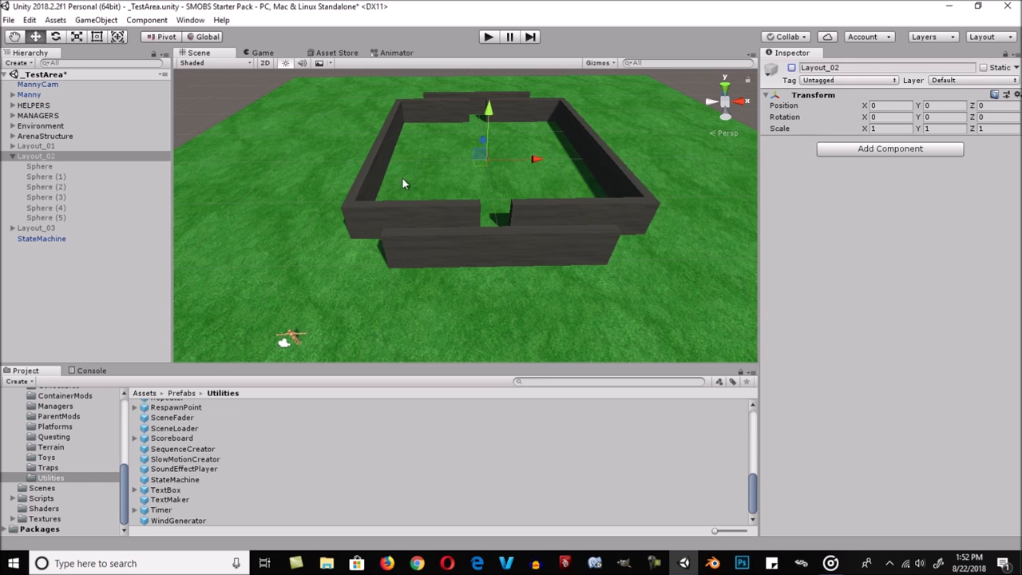
{"action": "left_click", "coordinate": [12, 155]}
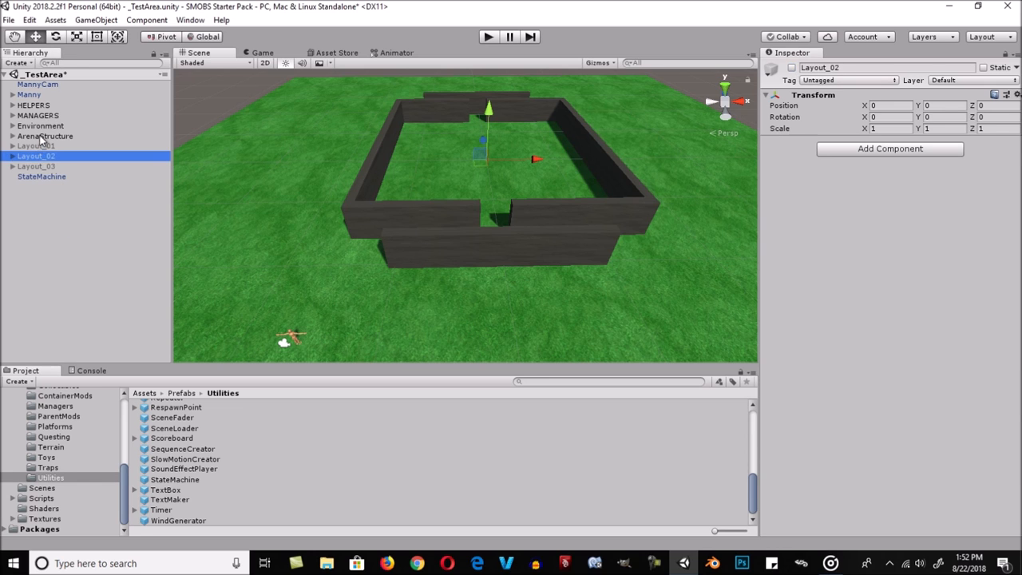
Step: Inspect the child cubes that make up ArenaStructure, collapse the group and clear the selection
{"action": "left_click", "coordinate": [42, 137]}
{"action": "left_click", "coordinate": [13, 137]}
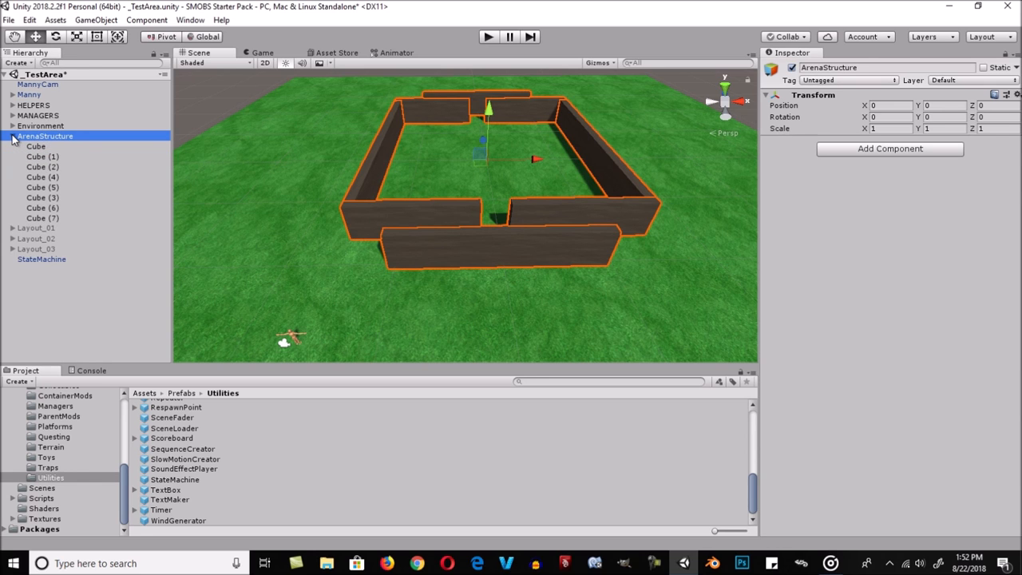
{"action": "left_click", "coordinate": [12, 136]}
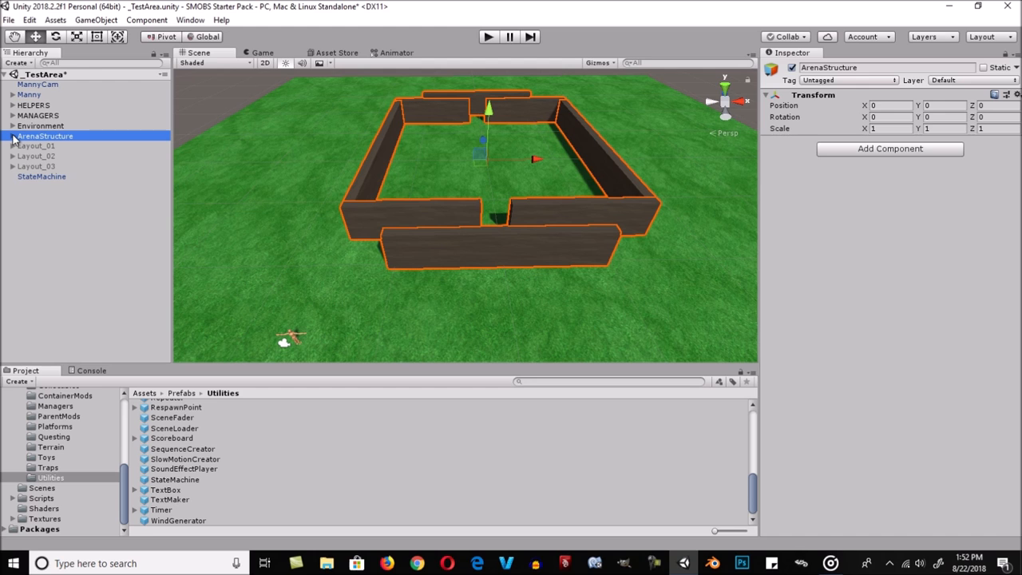
{"action": "left_click", "coordinate": [90, 223]}
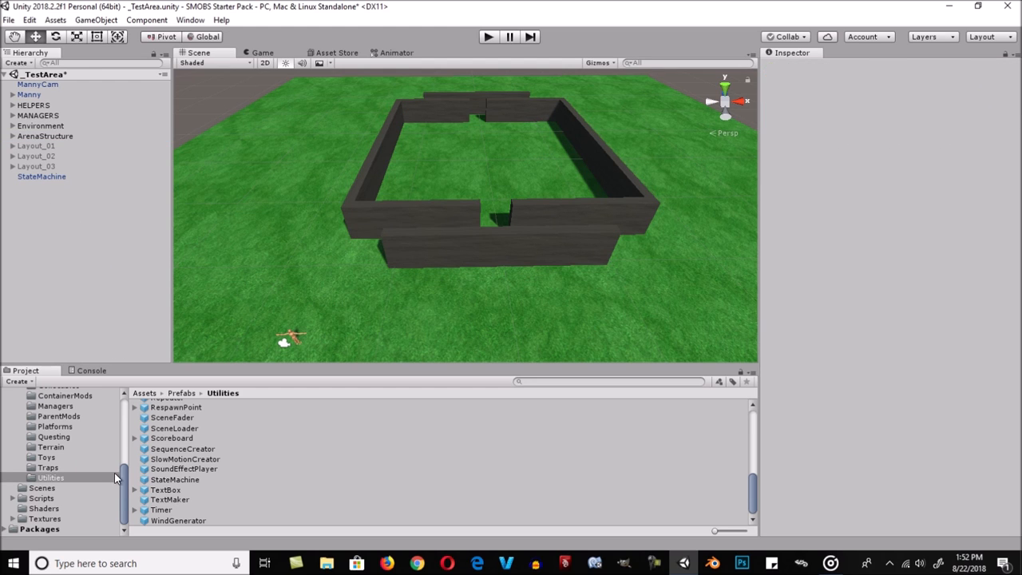
Step: Add the ObjectConcealer prefab from the Utilities folder to the scene's root level
{"action": "scroll", "coordinate": [191, 474], "scroll_direction": "up", "scroll_amount": 2}
{"action": "scroll", "coordinate": [191, 474], "scroll_direction": "up", "scroll_amount": 2}
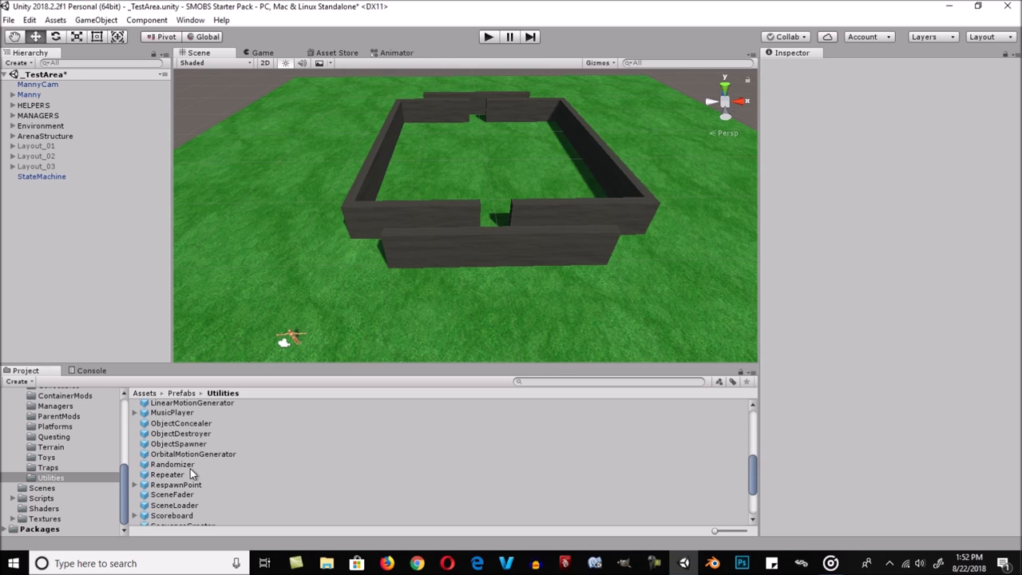
{"action": "left_click_drag", "start_coordinate": [174, 426], "coordinate": [50, 228]}
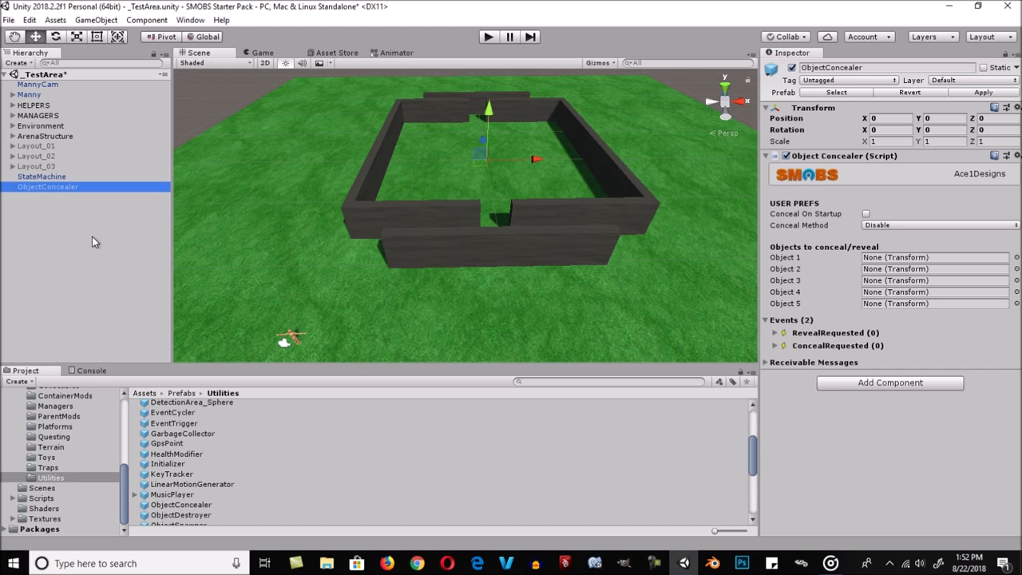
Step: Assign Layout_01, Layout_02 and Layout_03 as Object 1, Object 2 and Object 3 of the ObjectConcealer
{"action": "left_click_drag", "start_coordinate": [39, 149], "coordinate": [904, 265]}
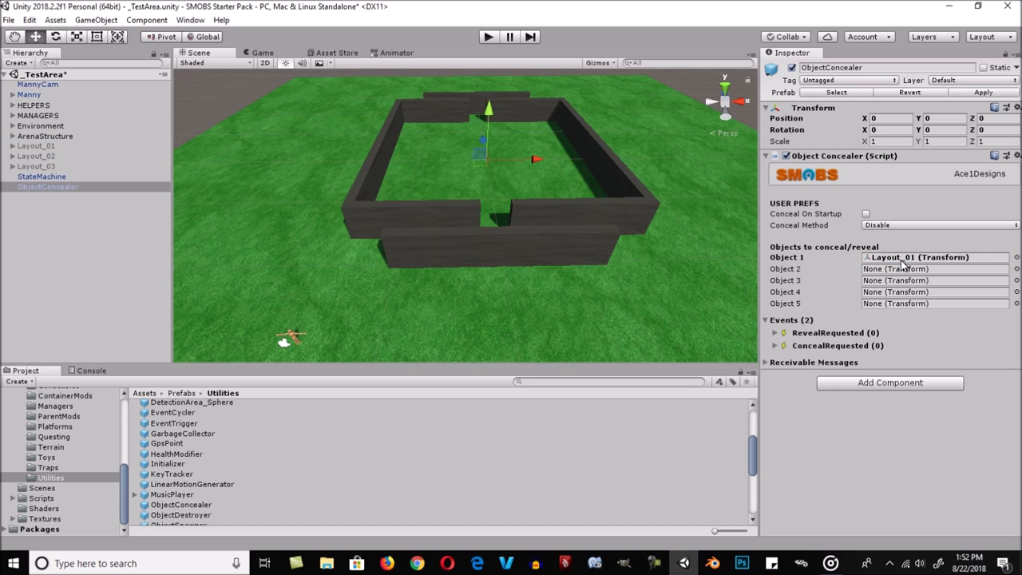
{"action": "left_click_drag", "start_coordinate": [45, 182], "coordinate": [899, 273]}
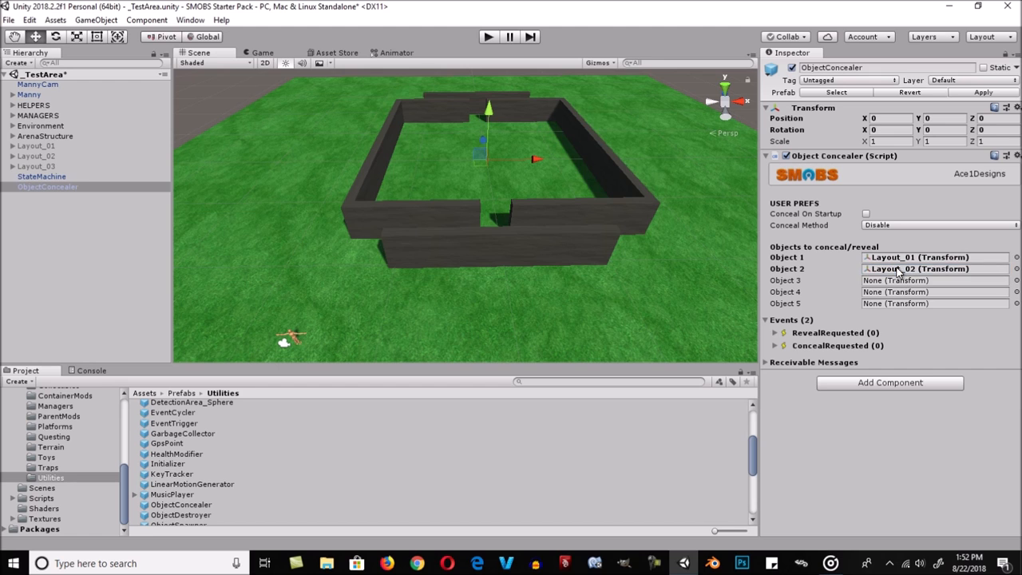
{"action": "left_click", "coordinate": [38, 168]}
{"action": "left_click_drag", "start_coordinate": [38, 169], "coordinate": [884, 285]}
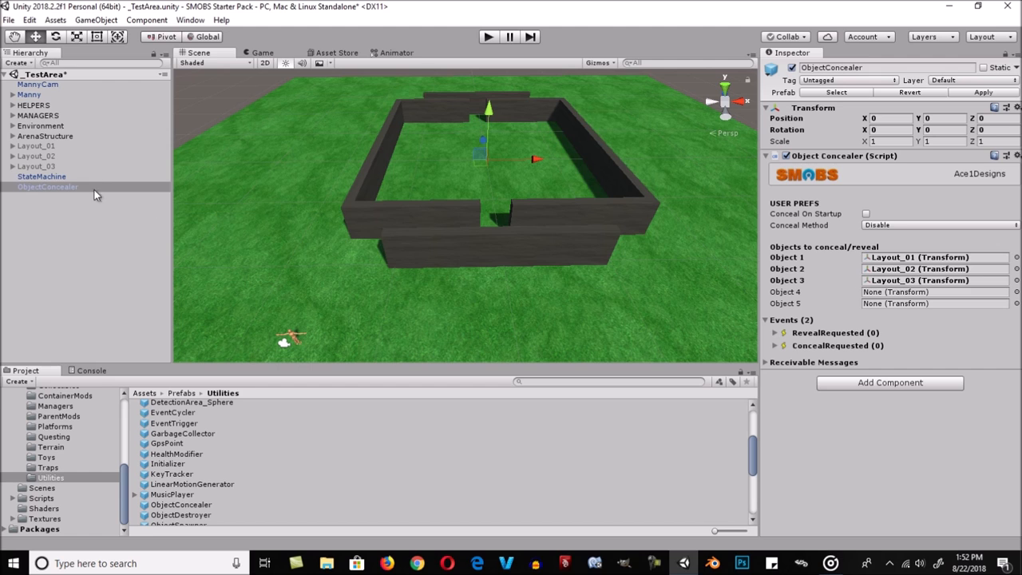
Step: Expand the State1Activated through State4Activated events of the StateMachine object
{"action": "left_click", "coordinate": [41, 177]}
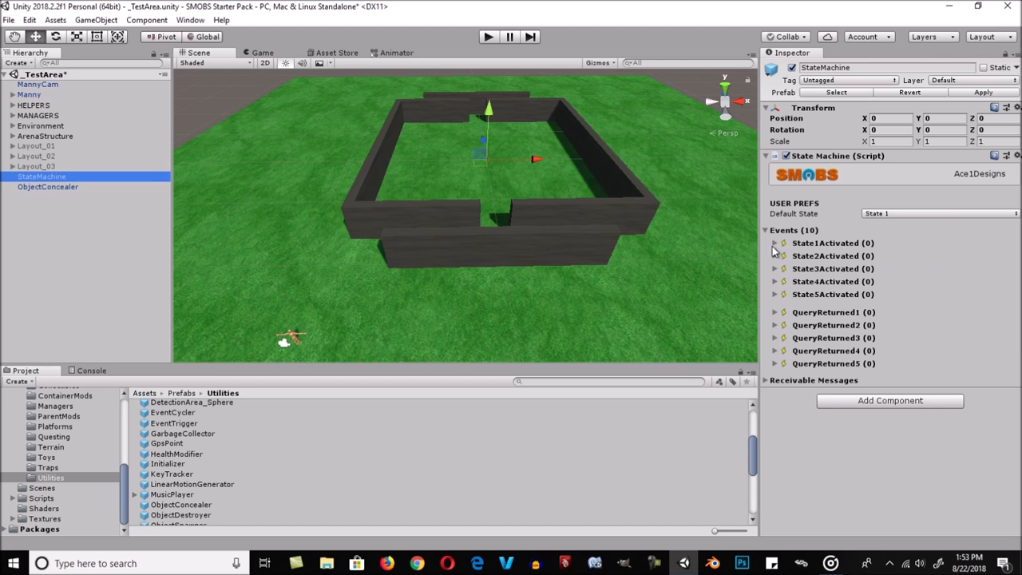
{"action": "left_click", "coordinate": [774, 244]}
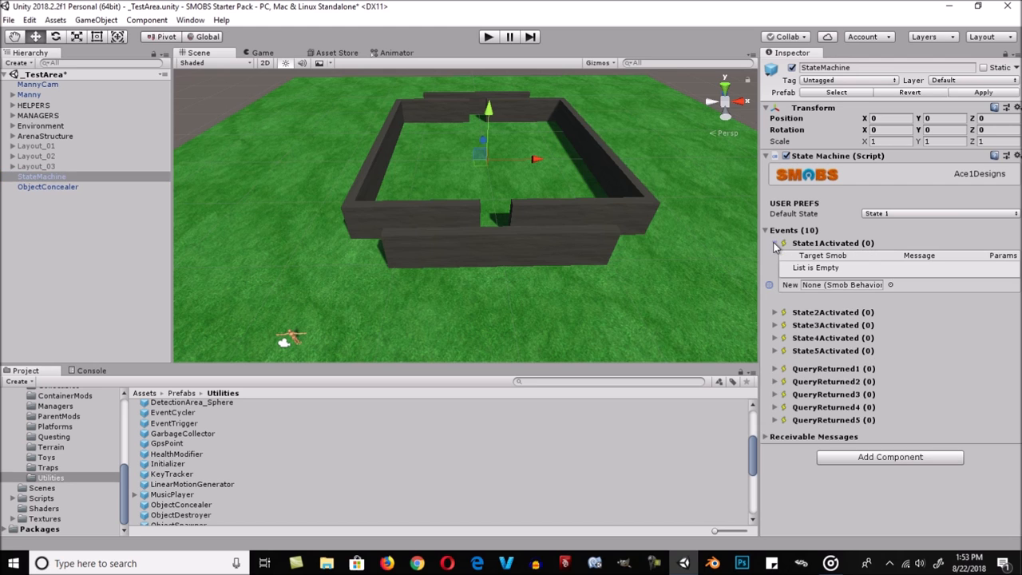
{"action": "left_click", "coordinate": [774, 313]}
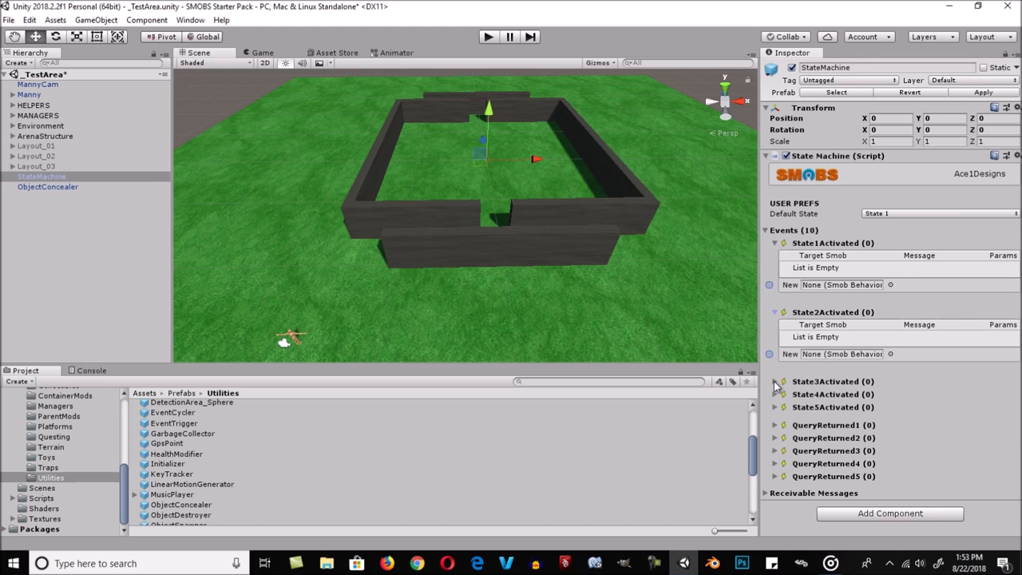
{"action": "left_click", "coordinate": [774, 381]}
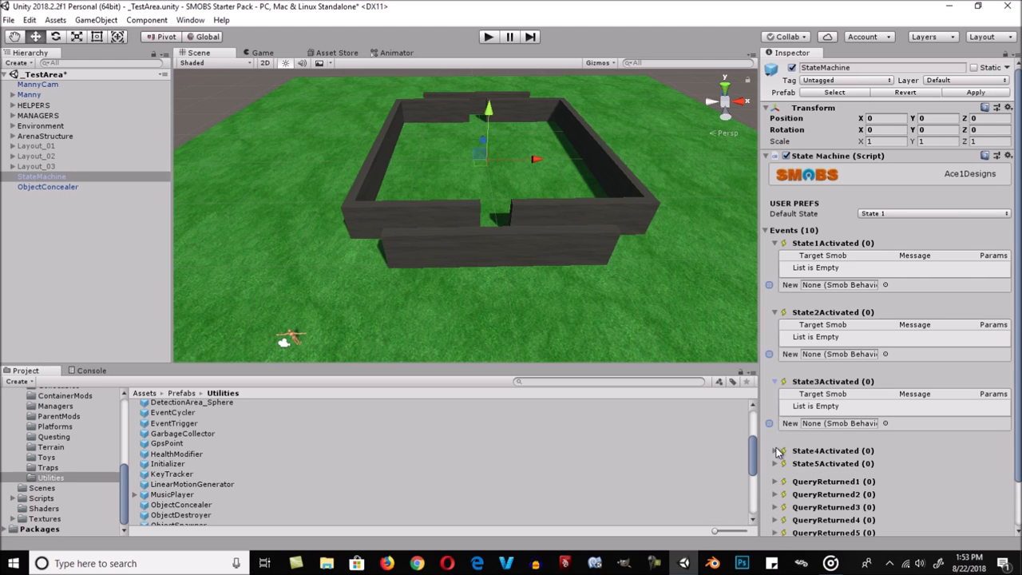
{"action": "left_click", "coordinate": [774, 451]}
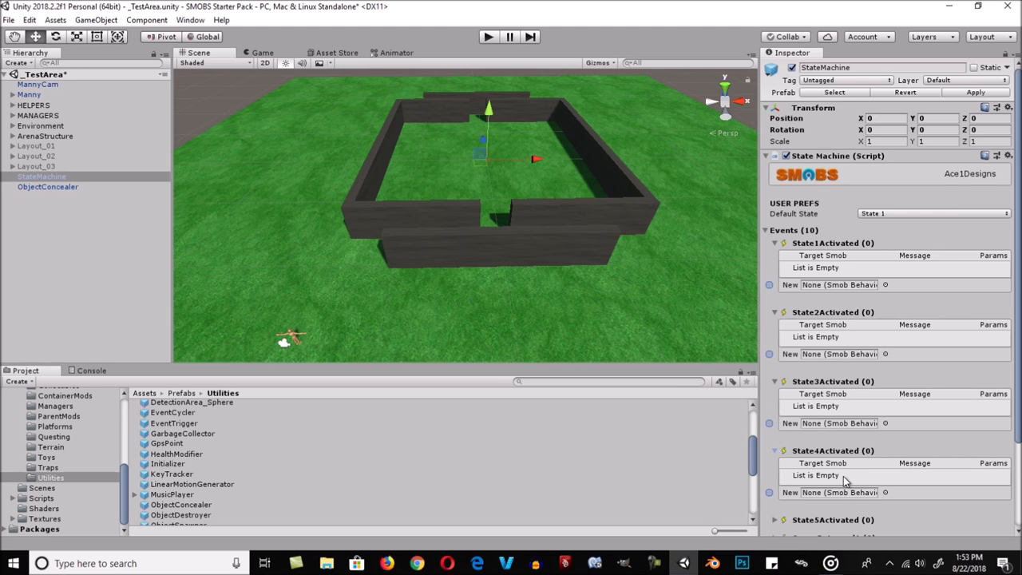
Step: Have State4Activated send ConcealAll to the ObjectConcealer and set the StateMachine's Default State to State 4
{"action": "left_click_drag", "start_coordinate": [71, 186], "coordinate": [837, 494]}
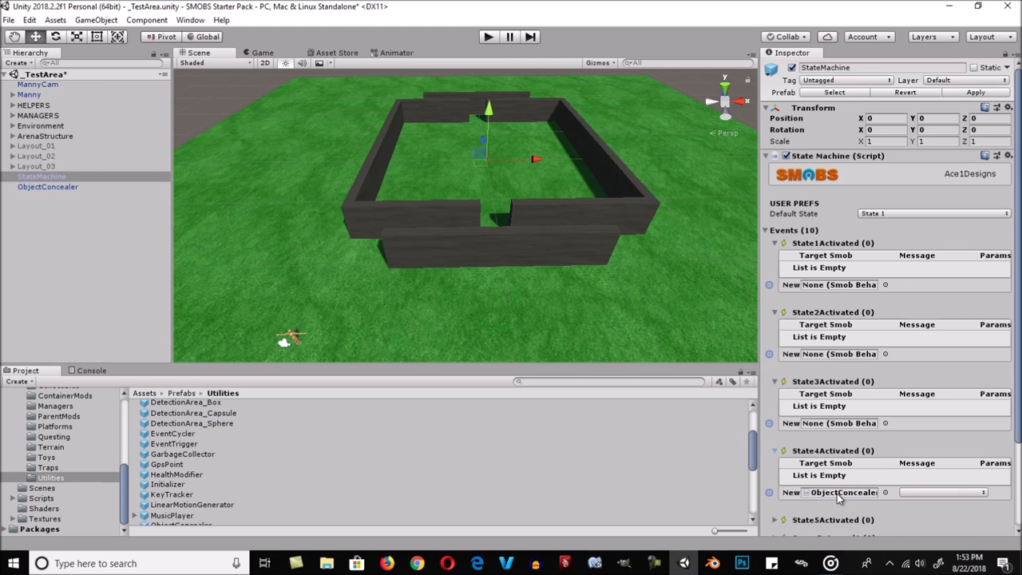
{"action": "left_click", "coordinate": [930, 492]}
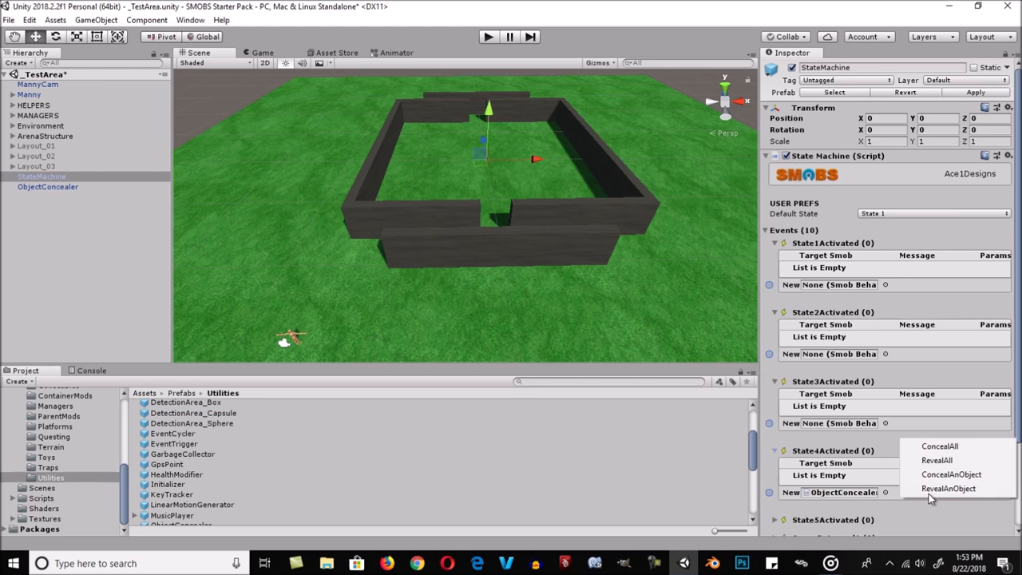
{"action": "left_click", "coordinate": [934, 449]}
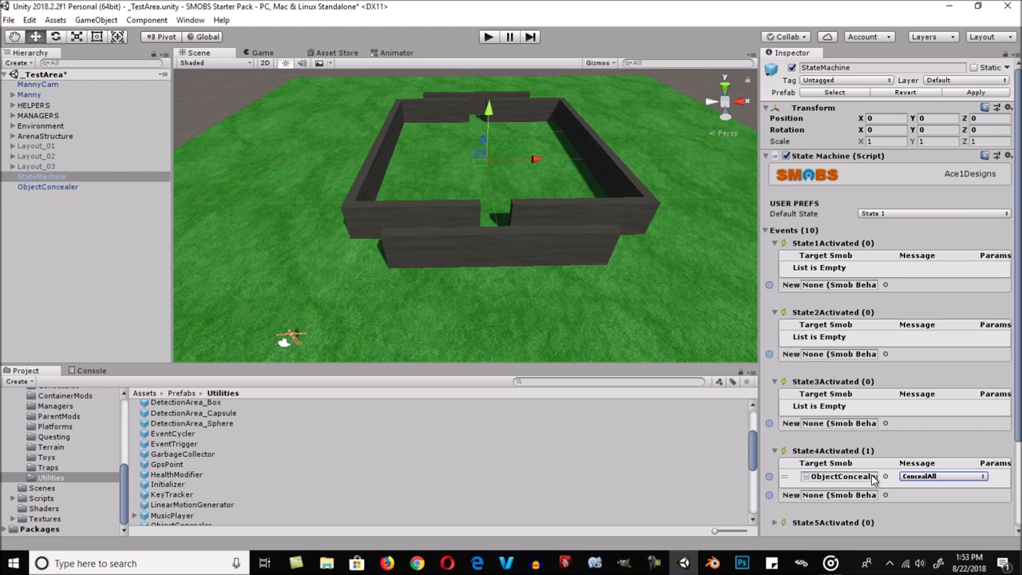
{"action": "left_click", "coordinate": [901, 214]}
{"action": "left_click", "coordinate": [901, 269]}
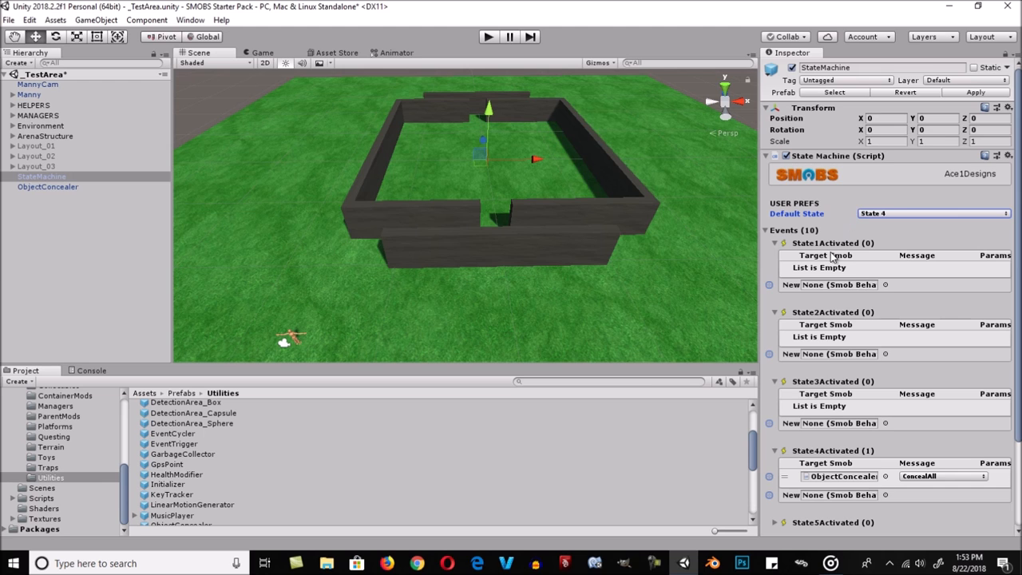
Step: Have State1Activated send RevealAnObject with ObjectNumber 1 to the ObjectConcealer and make room for the full event entries
{"action": "left_click_drag", "start_coordinate": [30, 189], "coordinate": [837, 289]}
{"action": "left_click", "coordinate": [917, 285]}
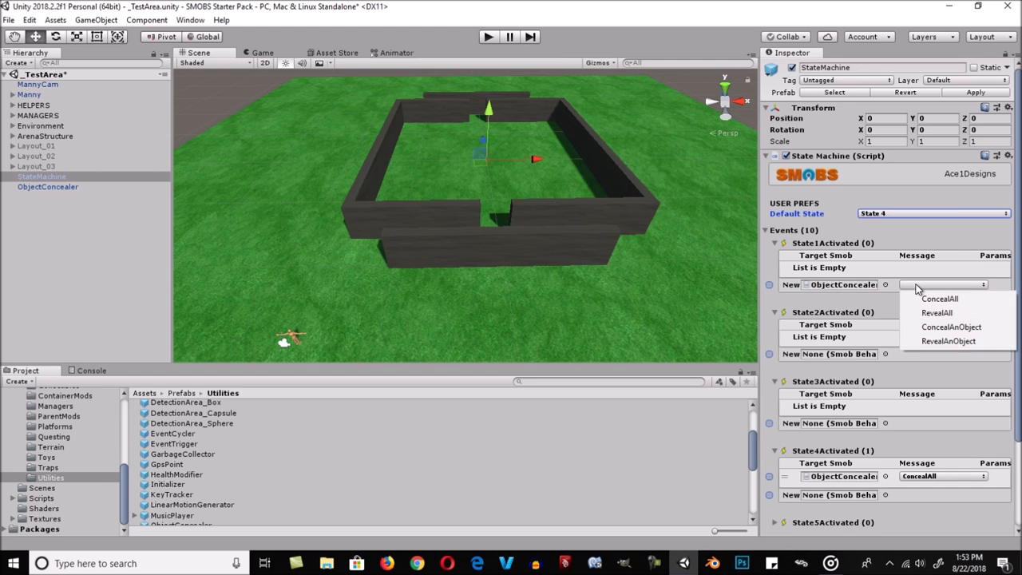
{"action": "left_click", "coordinate": [934, 341]}
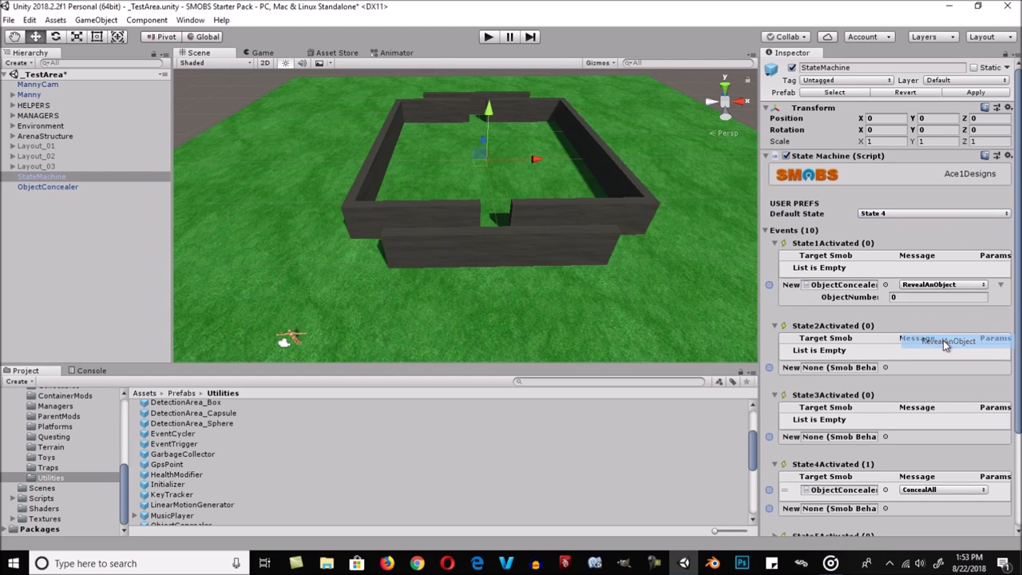
{"action": "left_click", "coordinate": [915, 297]}
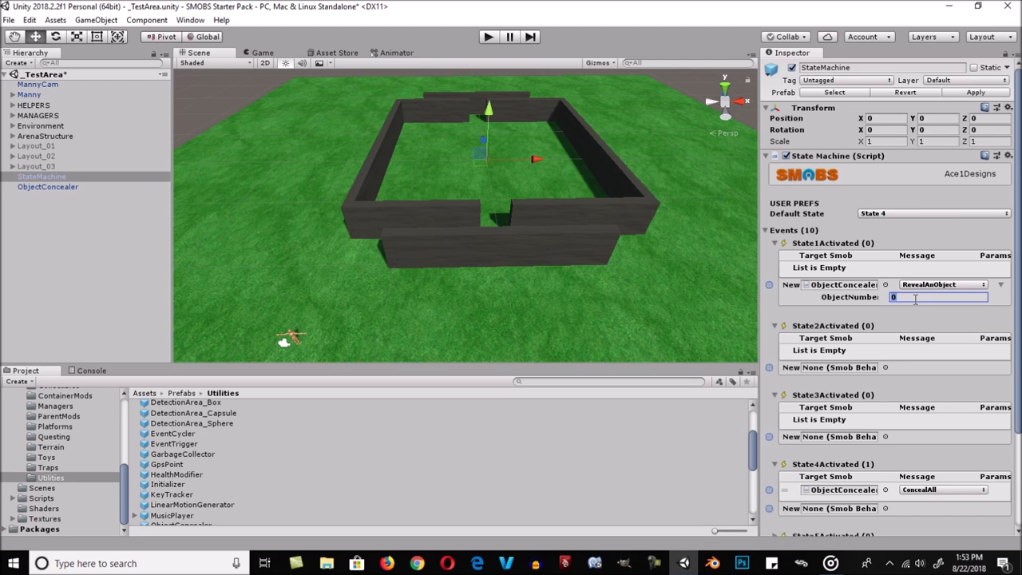
{"action": "type", "text": "1"}
{"action": "key", "text": "Return"}
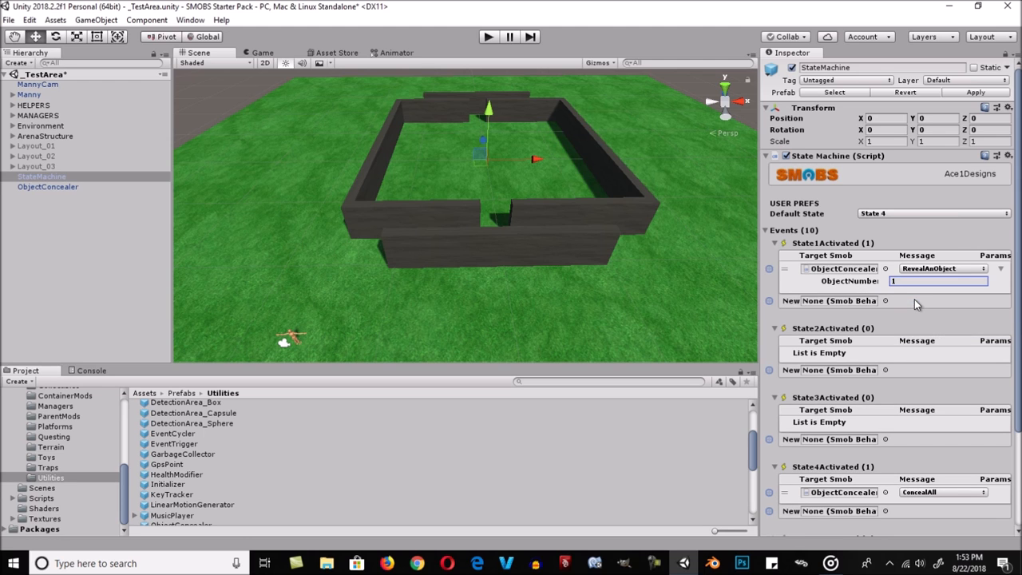
{"action": "left_click_drag", "start_coordinate": [759, 289], "coordinate": [732, 292]}
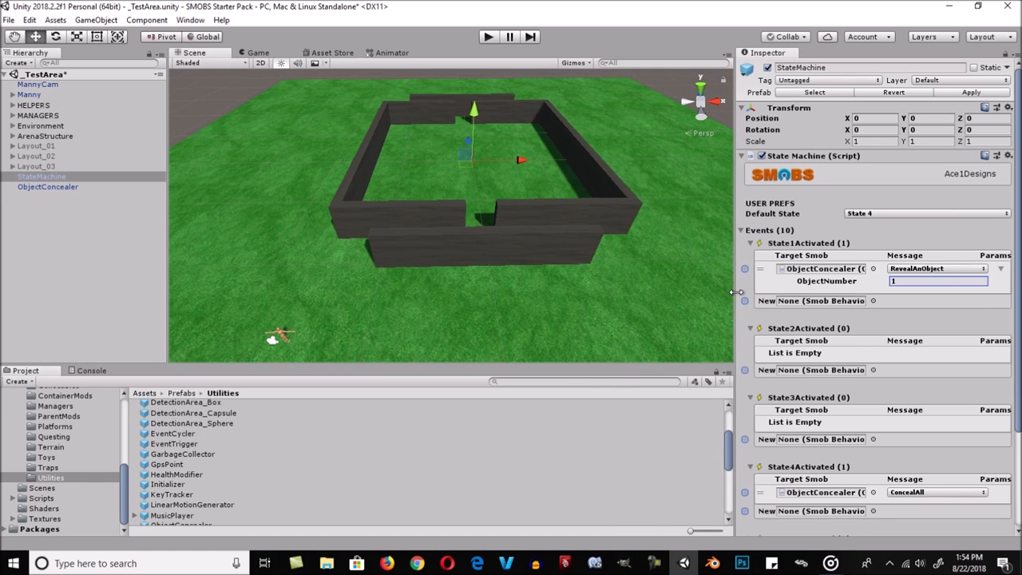
Step: Check which layout the ObjectConcealer has assigned as Object 1 and return to the StateMachine
{"action": "left_click", "coordinate": [67, 188]}
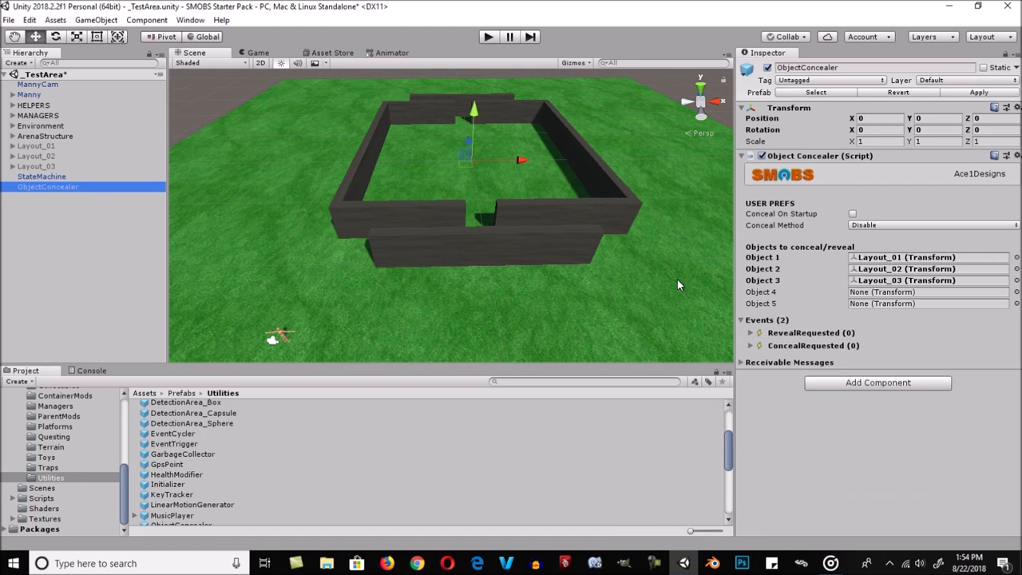
{"action": "left_click", "coordinate": [780, 259]}
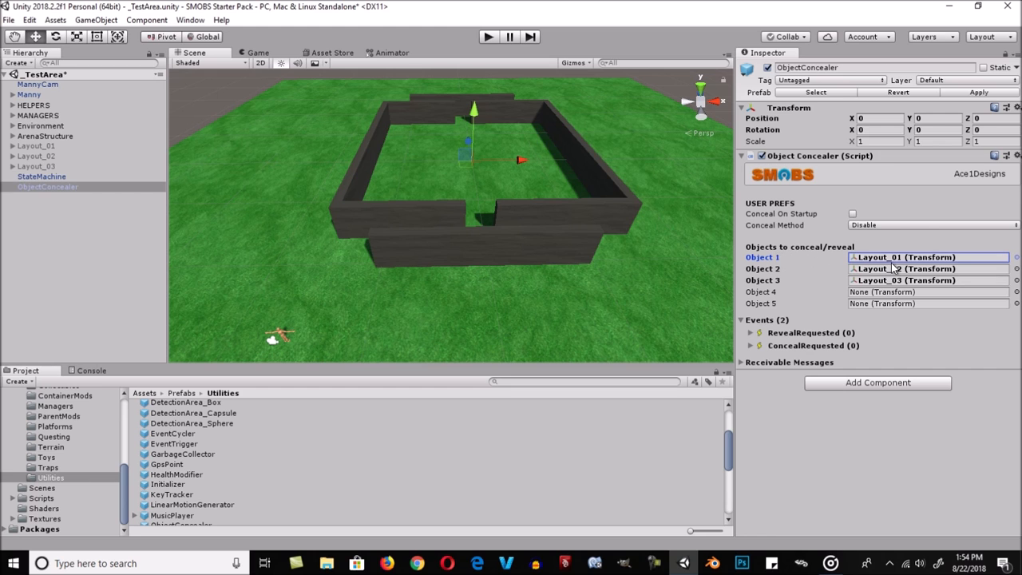
{"action": "left_click", "coordinate": [48, 177]}
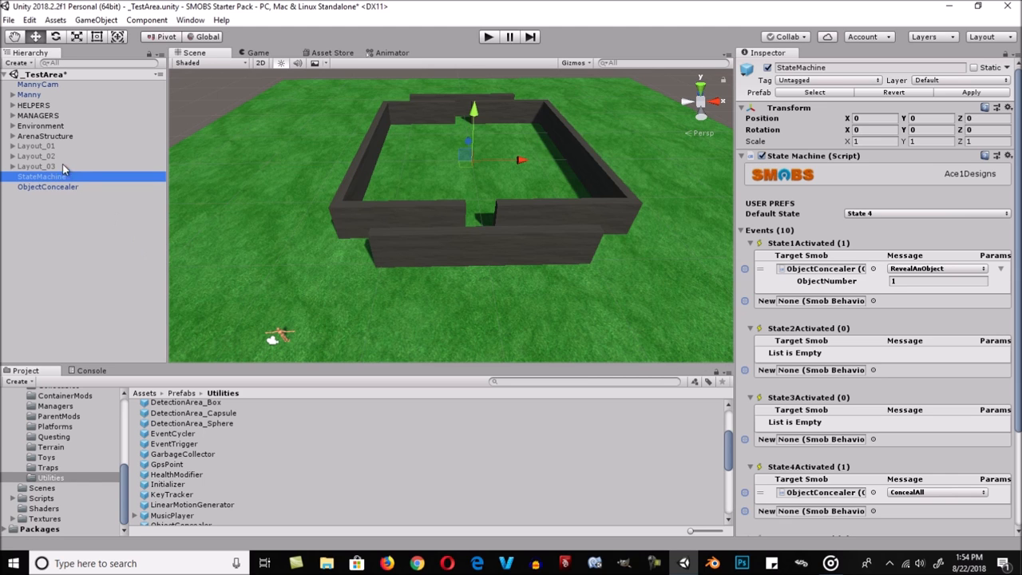
Step: Have State2Activated send RevealAnObject with ObjectNumber 2 to the ObjectConcealer
{"action": "left_click_drag", "start_coordinate": [39, 187], "coordinate": [830, 370]}
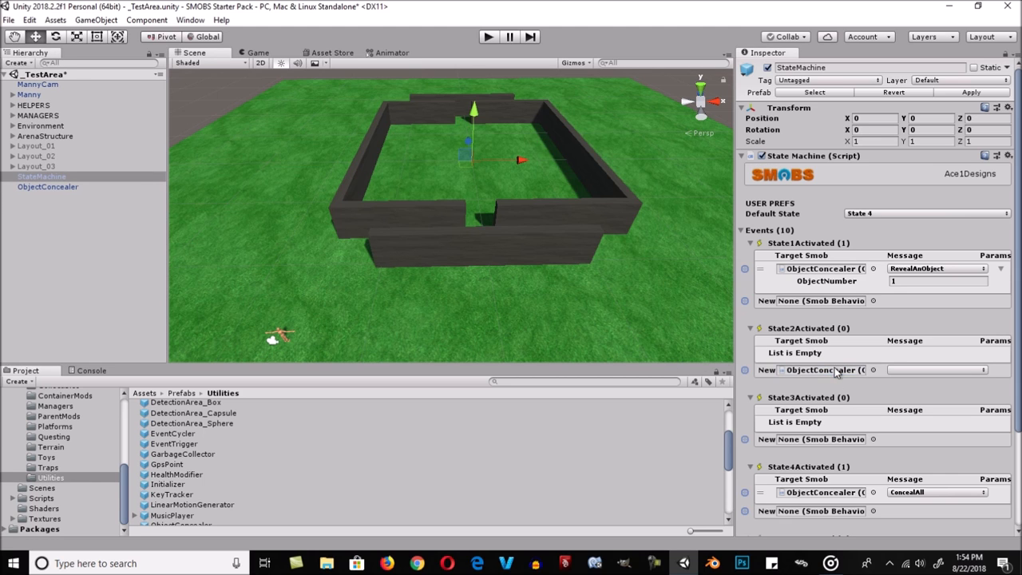
{"action": "left_click", "coordinate": [898, 371]}
{"action": "left_click", "coordinate": [923, 423]}
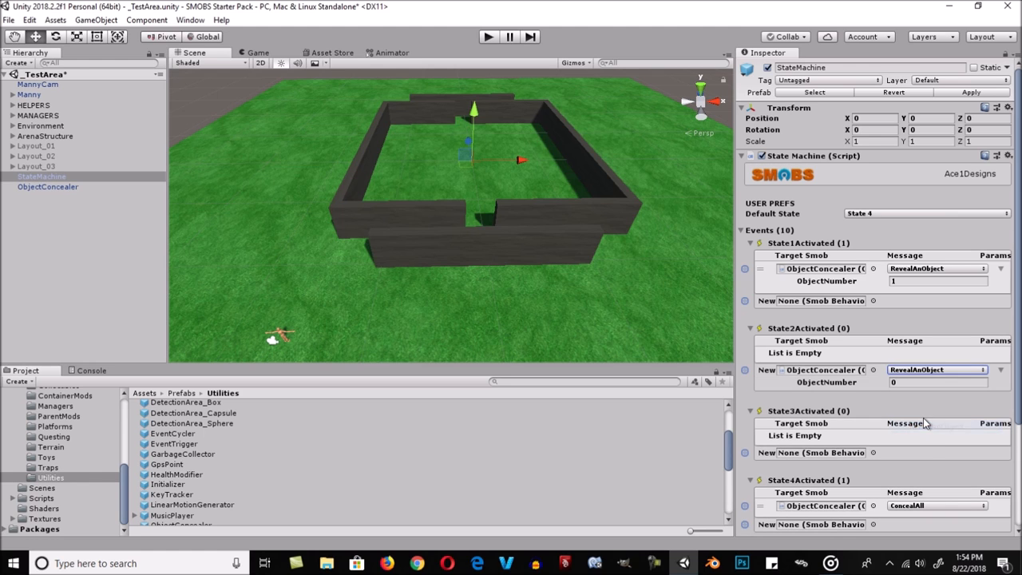
{"action": "left_click", "coordinate": [904, 383]}
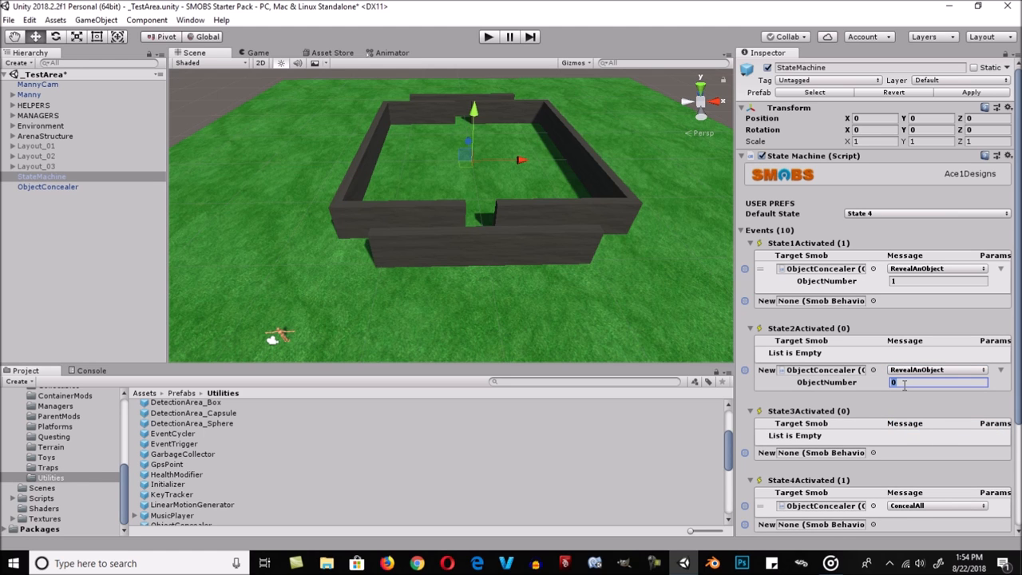
{"action": "type", "text": "2"}
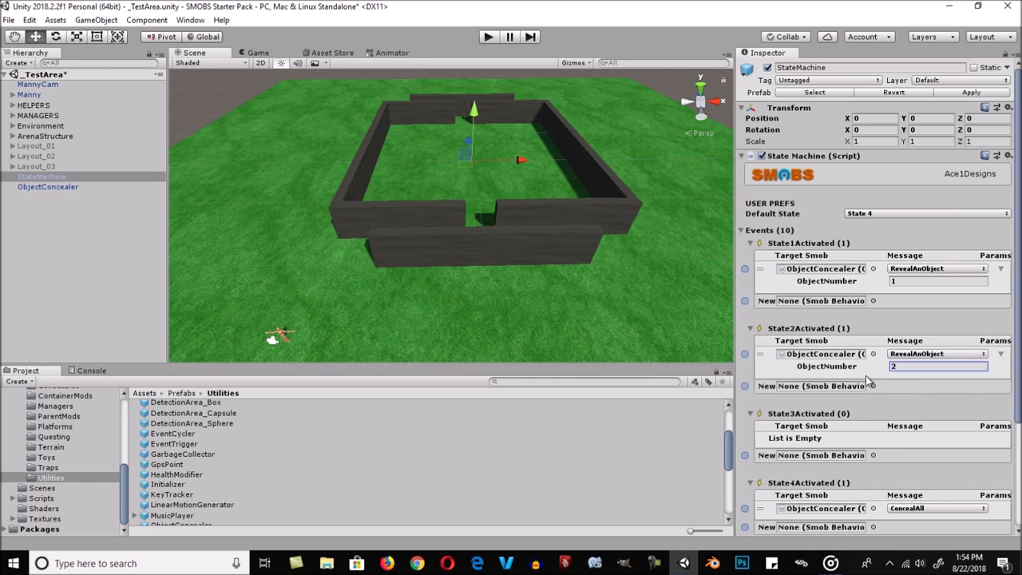
Step: Have State3Activated send RevealAnObject with ObjectNumber 3 to the ObjectConcealer and review the object numbers of the states
{"action": "left_click_drag", "start_coordinate": [67, 186], "coordinate": [819, 457]}
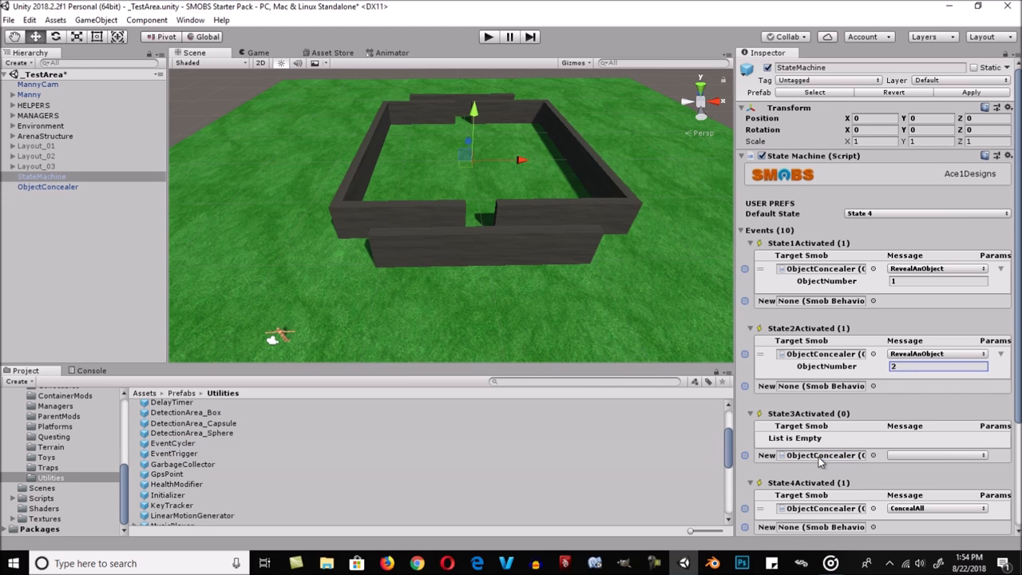
{"action": "left_click", "coordinate": [898, 454]}
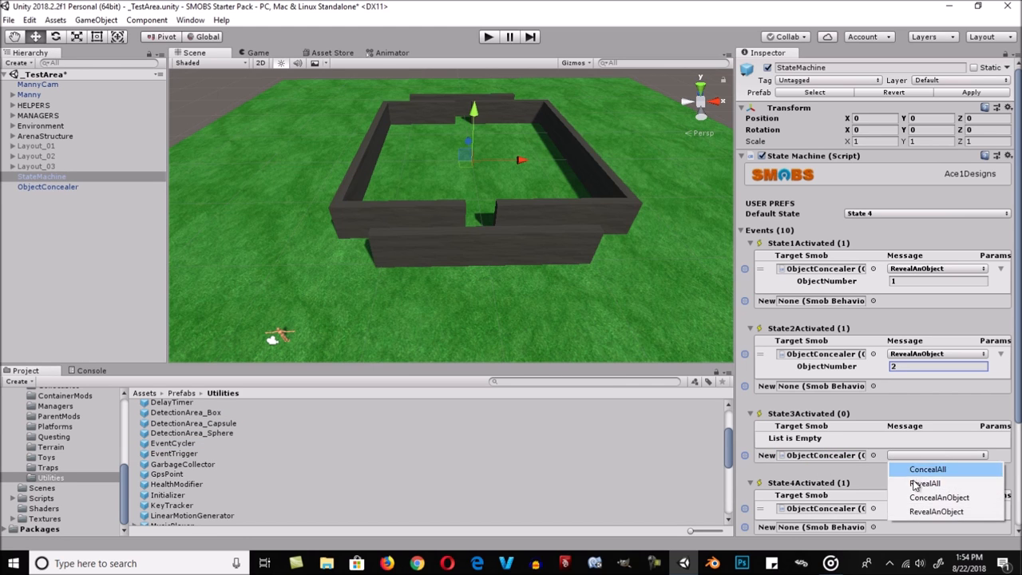
{"action": "left_click", "coordinate": [930, 511]}
{"action": "left_click", "coordinate": [913, 467]}
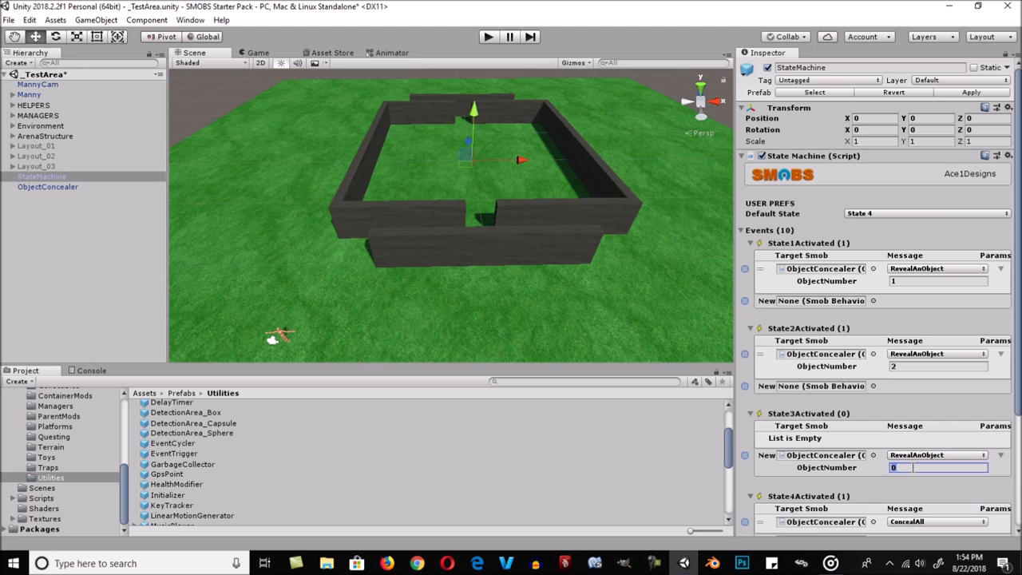
{"action": "type", "text": "3"}
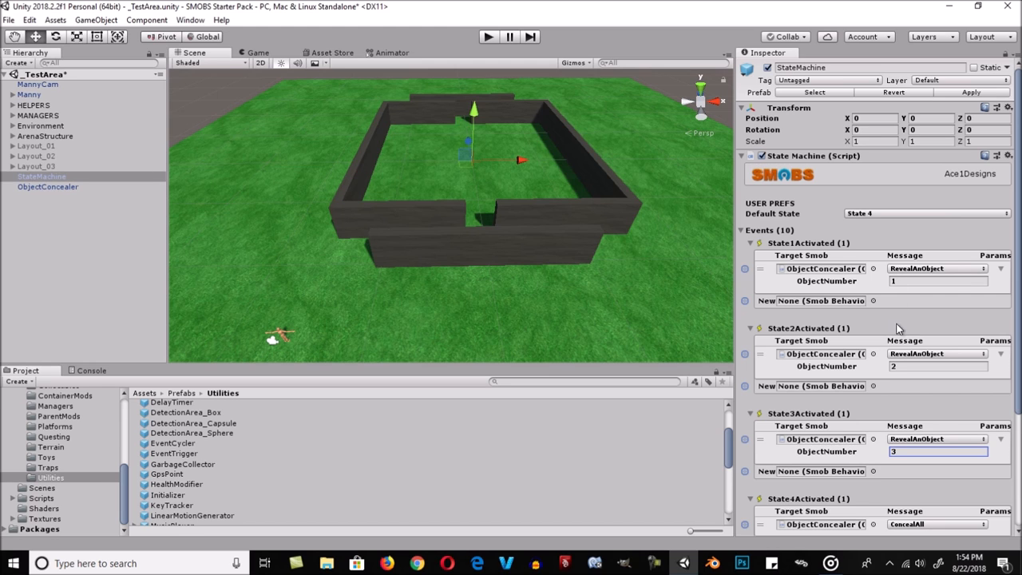
{"action": "left_click", "coordinate": [903, 366]}
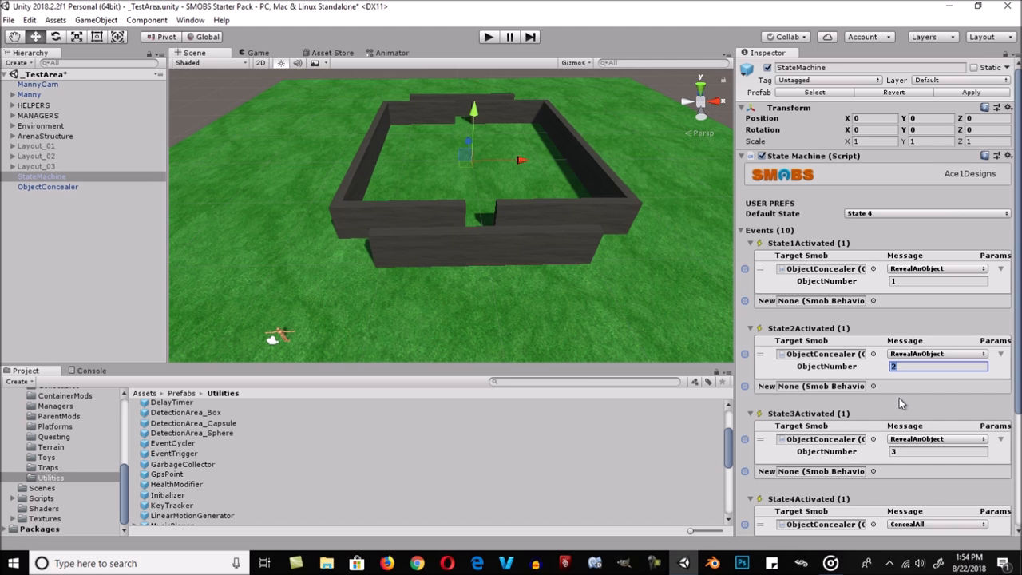
{"action": "left_click", "coordinate": [904, 452]}
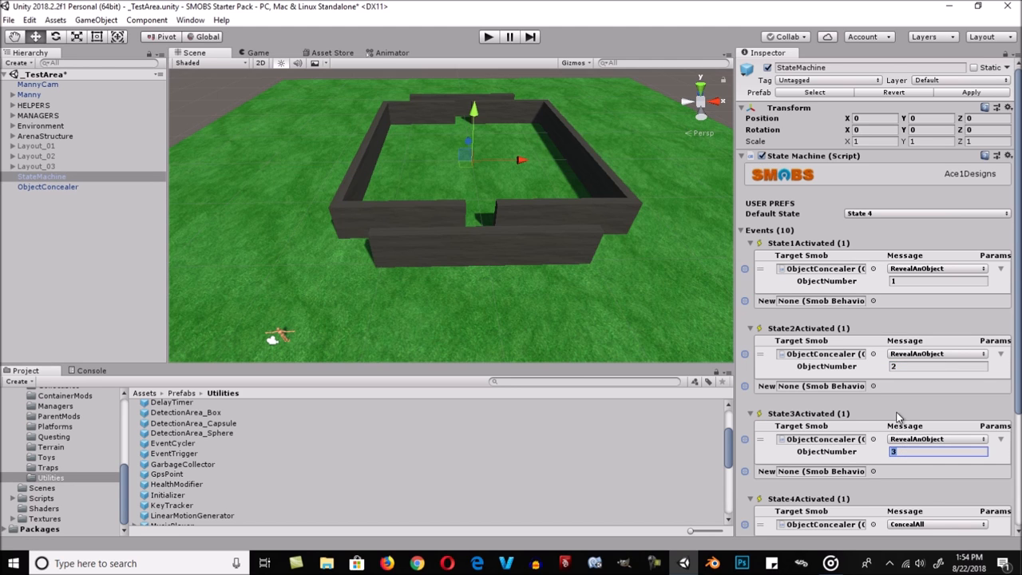
{"action": "scroll", "coordinate": [897, 417], "scroll_direction": "down", "scroll_amount": 2}
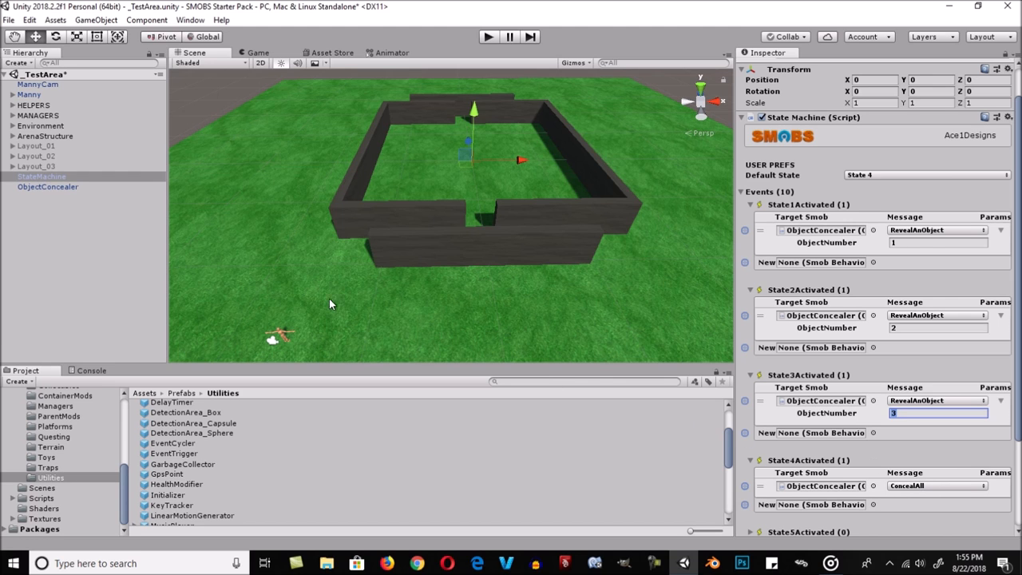
Step: Add the Randomizer prefab from the Utilities folder to the scene's root level and set its Max Range to 3, leaving duplicates disallowed
{"action": "scroll", "coordinate": [182, 455], "scroll_direction": "down", "scroll_amount": 2}
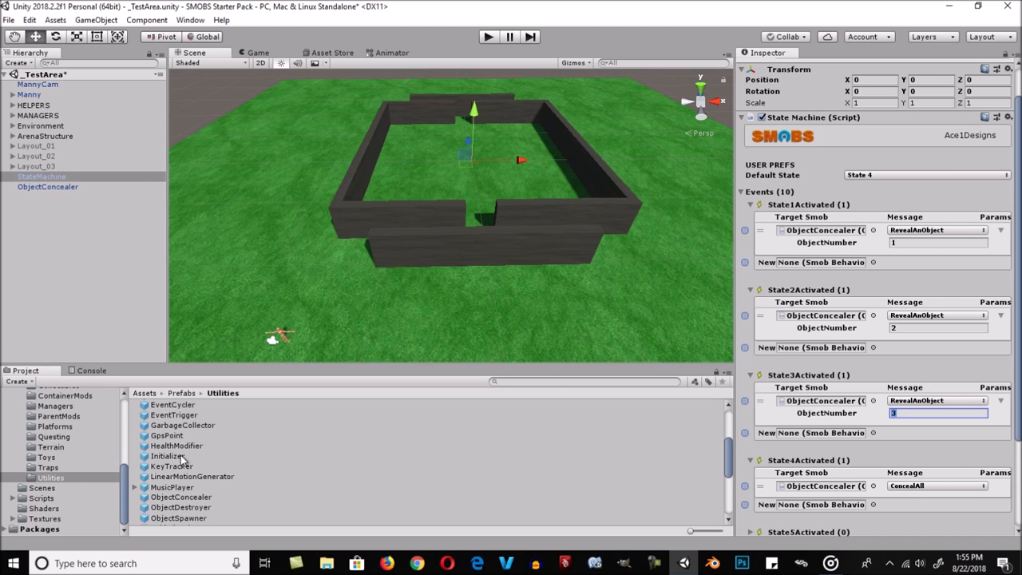
{"action": "scroll", "coordinate": [182, 457], "scroll_direction": "down", "scroll_amount": 4}
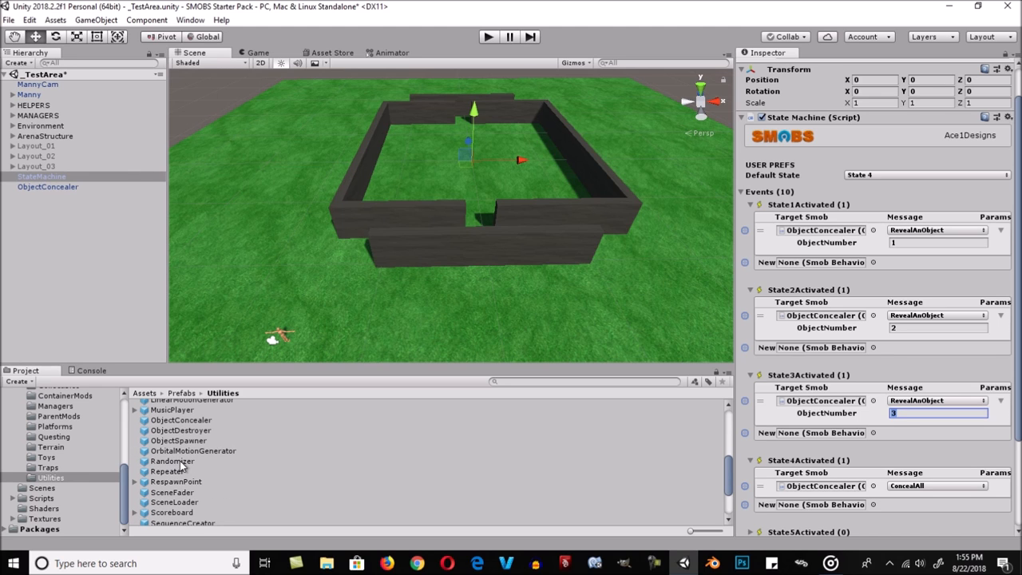
{"action": "left_click", "coordinate": [181, 463]}
{"action": "left_click_drag", "start_coordinate": [181, 465], "coordinate": [49, 248]}
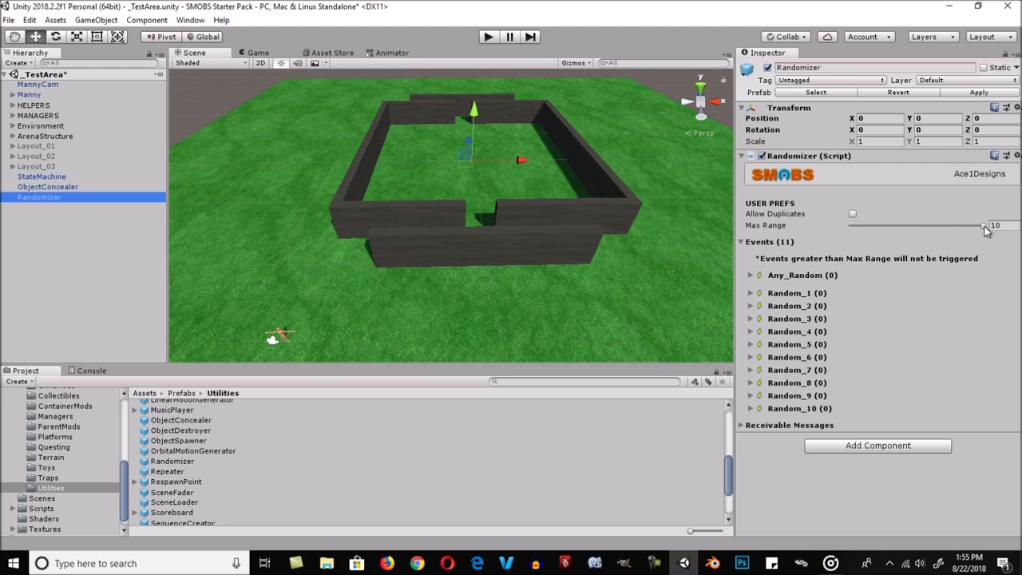
{"action": "left_click_drag", "start_coordinate": [987, 229], "coordinate": [873, 232]}
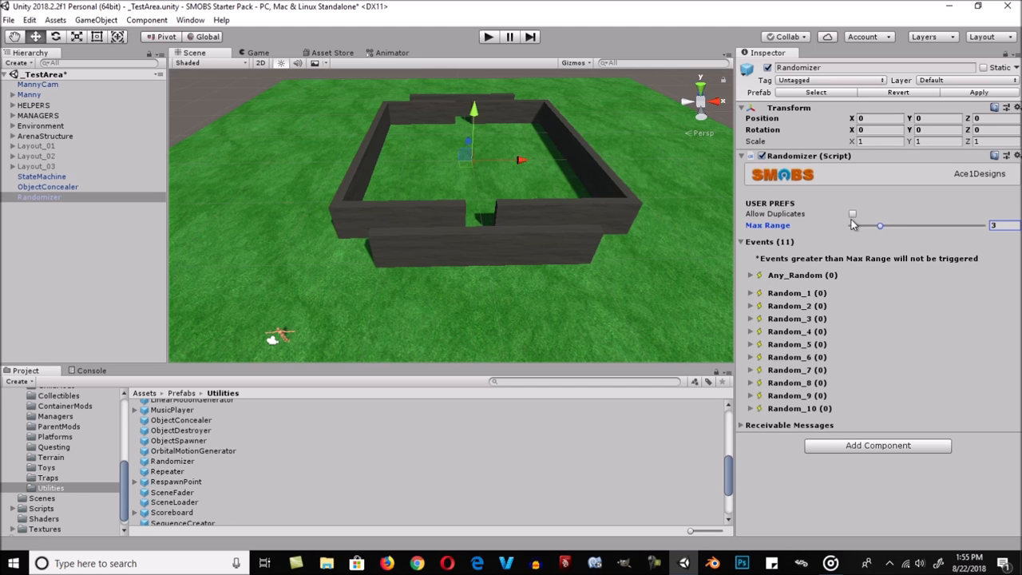
{"action": "left_click", "coordinate": [810, 212]}
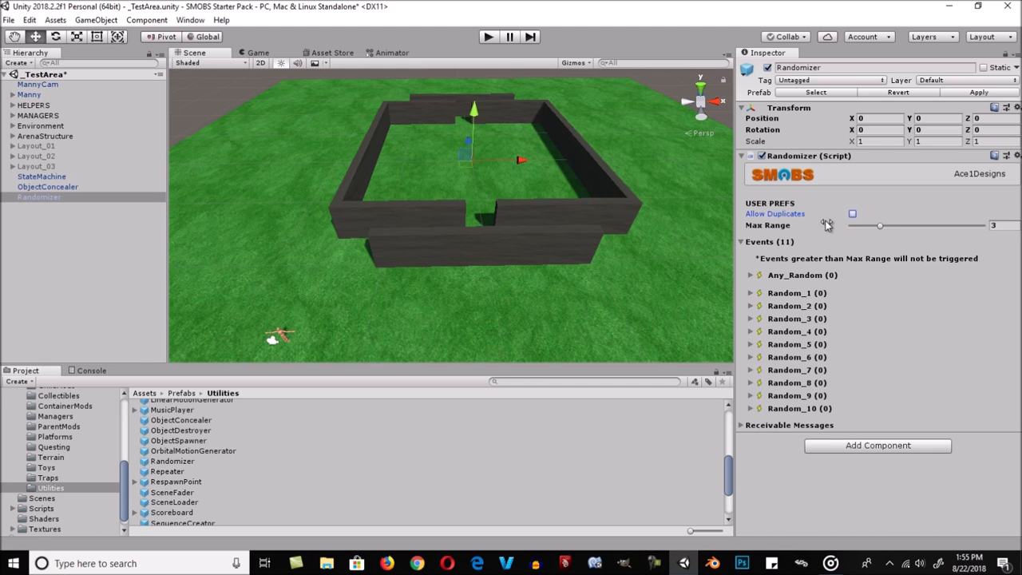
Step: Expand the Random_1, Random_2 and Random_3 events and have Random_1 send ActivateState1 to the StateMachine
{"action": "left_click", "coordinate": [750, 293]}
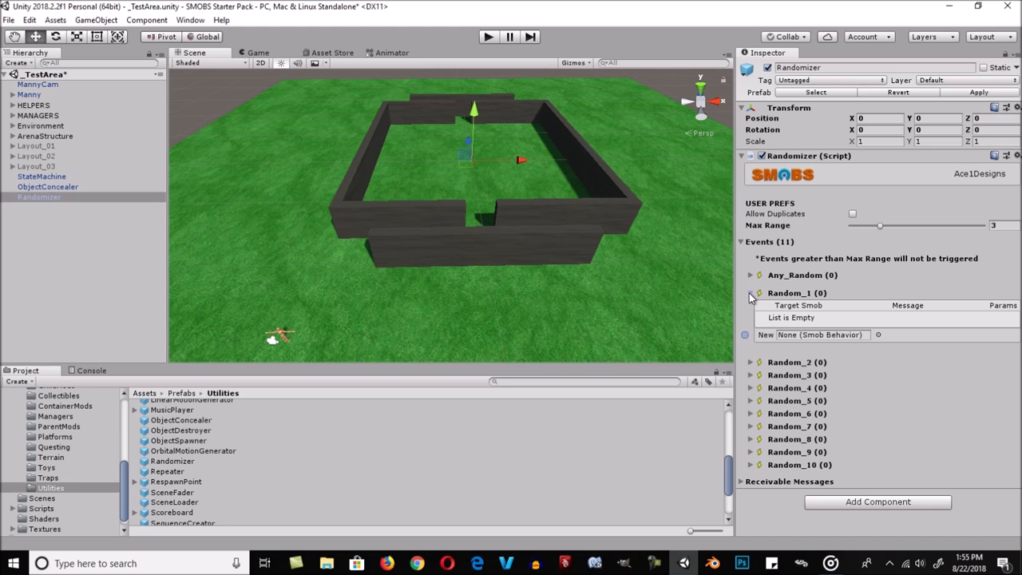
{"action": "left_click", "coordinate": [750, 362]}
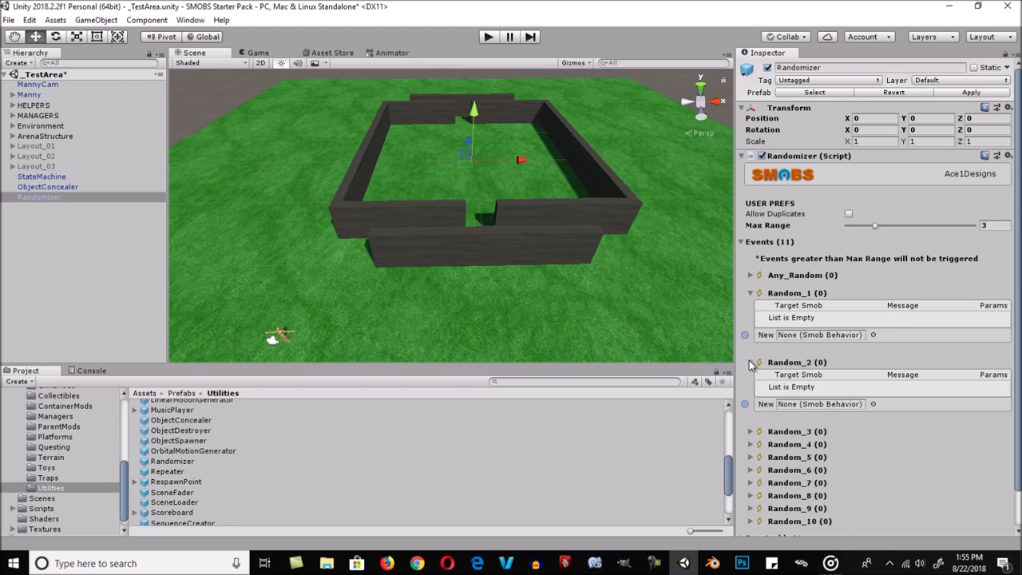
{"action": "left_click", "coordinate": [750, 432]}
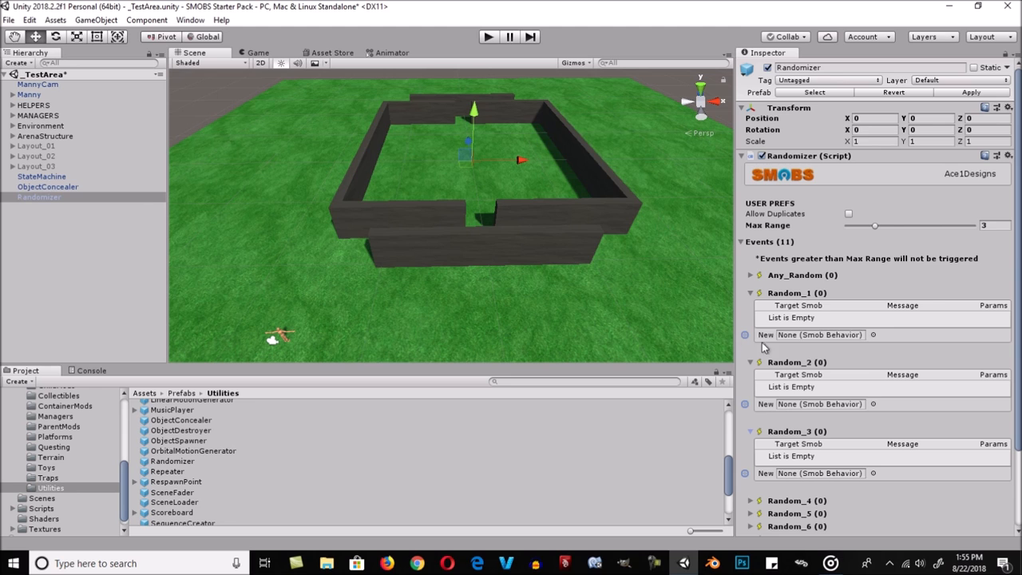
{"action": "left_click_drag", "start_coordinate": [68, 176], "coordinate": [814, 341]}
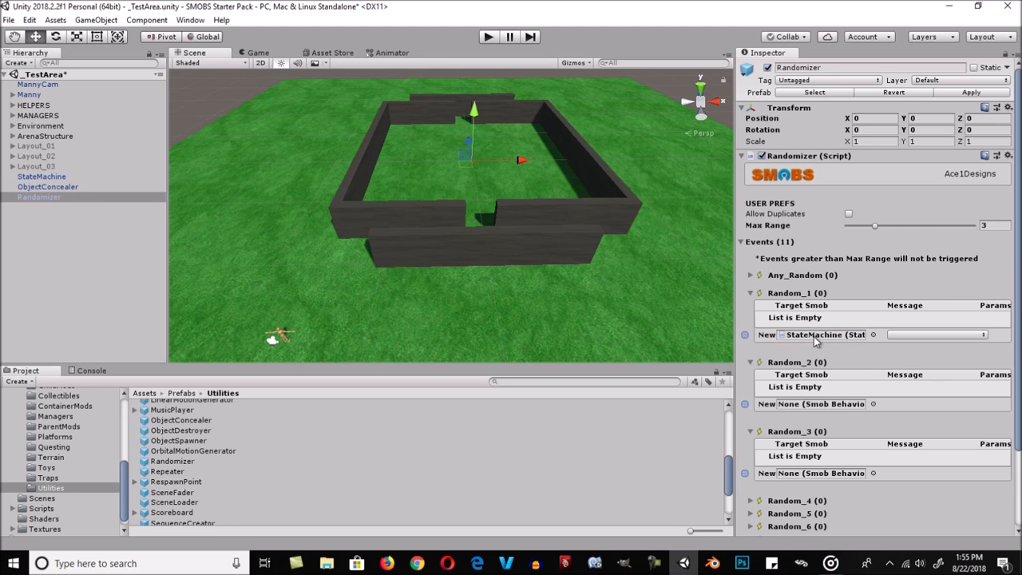
{"action": "left_click", "coordinate": [905, 335]}
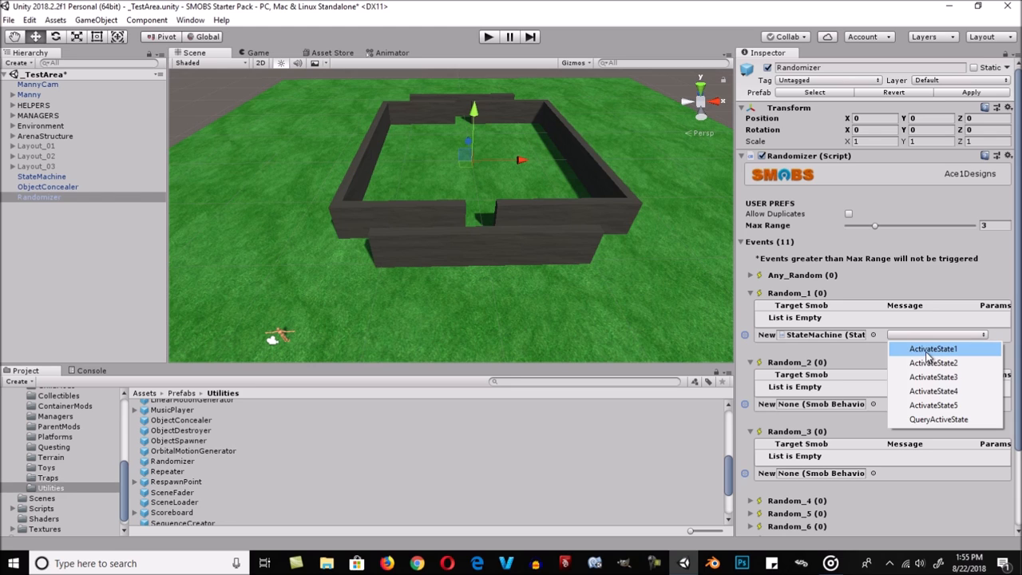
{"action": "left_click", "coordinate": [964, 350]}
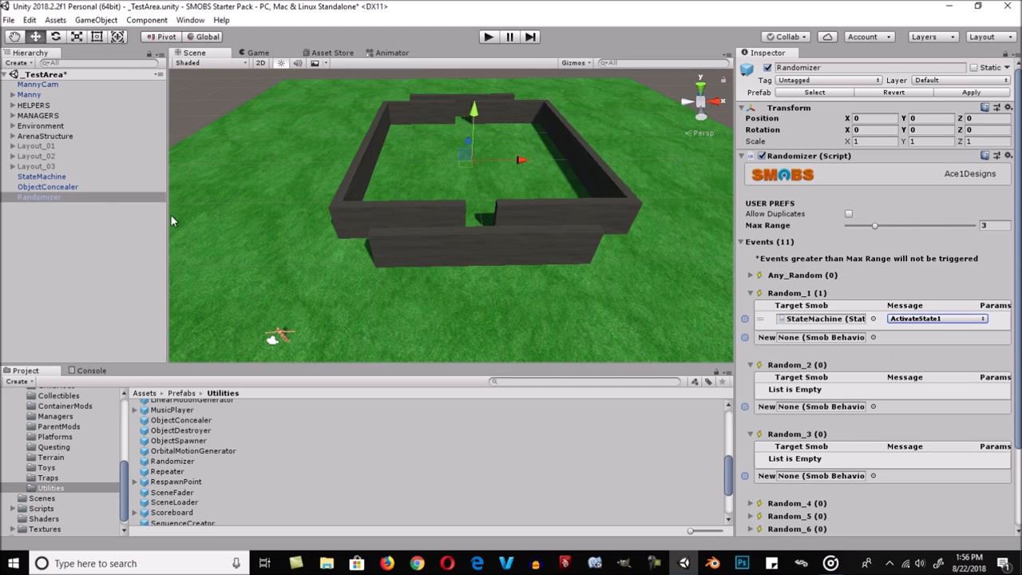
Step: Have Random_2 send ActivateState2 and Random_3 send ActivateState3 to the StateMachine
{"action": "left_click_drag", "start_coordinate": [72, 182], "coordinate": [826, 410]}
{"action": "left_click", "coordinate": [922, 406]}
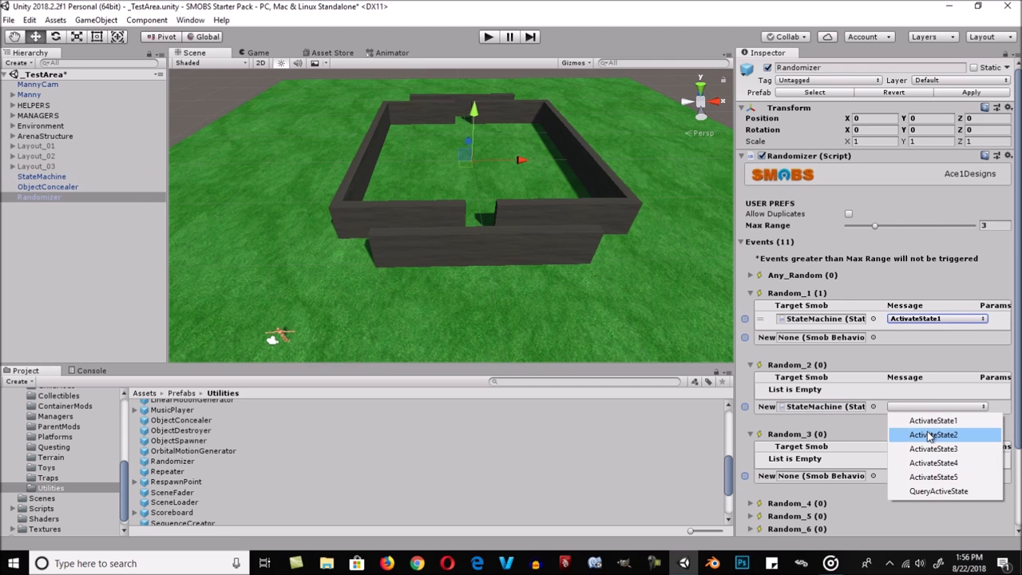
{"action": "left_click", "coordinate": [930, 435]}
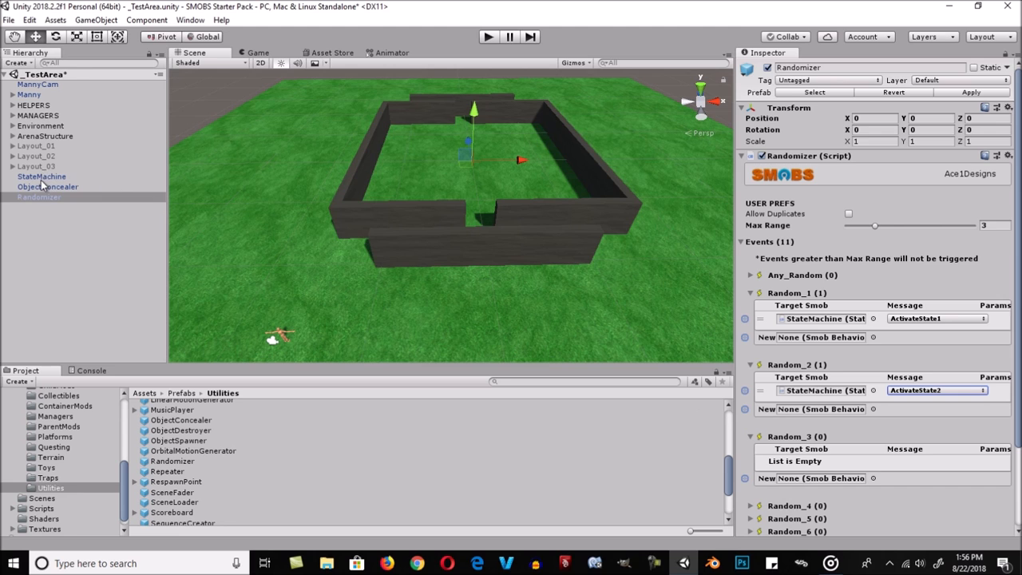
{"action": "left_click_drag", "start_coordinate": [42, 178], "coordinate": [830, 479]}
{"action": "left_click", "coordinate": [894, 476]}
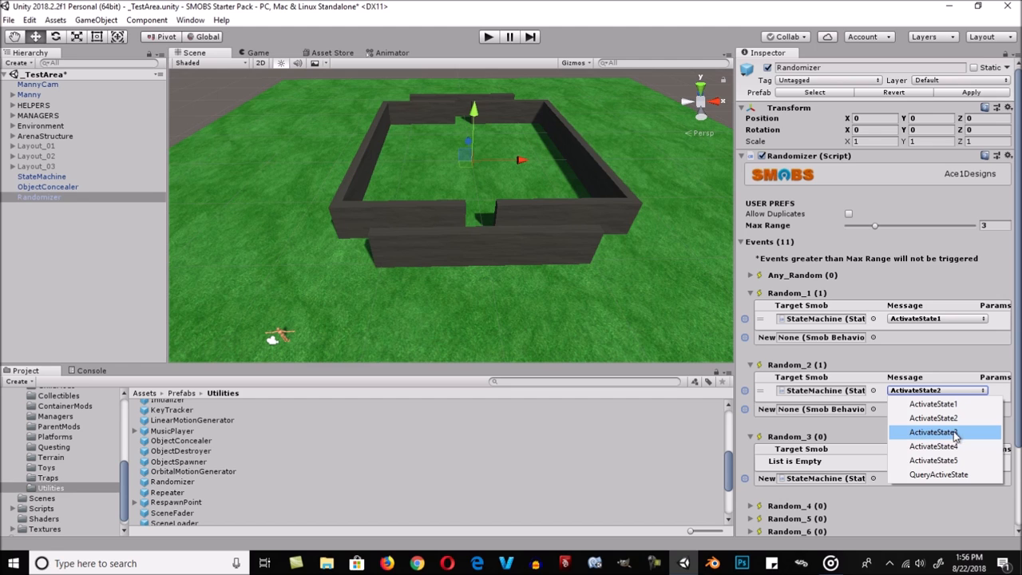
{"action": "left_click", "coordinate": [934, 432]}
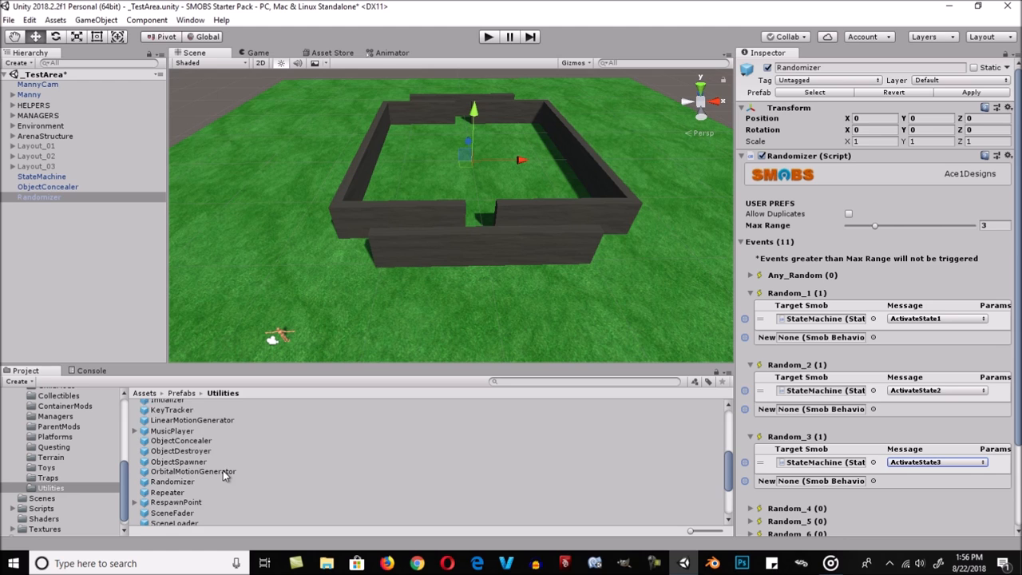
Step: Add the DetectionArea_Box prefab from the Utilities folder to the scene's root level and show its Box Collider settings
{"action": "scroll", "coordinate": [223, 471], "scroll_direction": "up", "scroll_amount": 5}
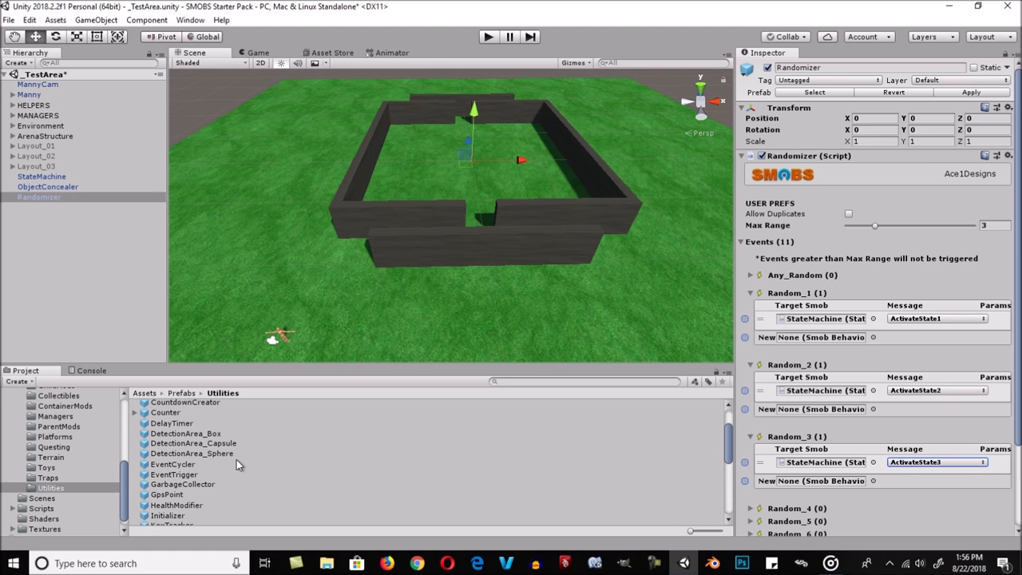
{"action": "left_click", "coordinate": [184, 433]}
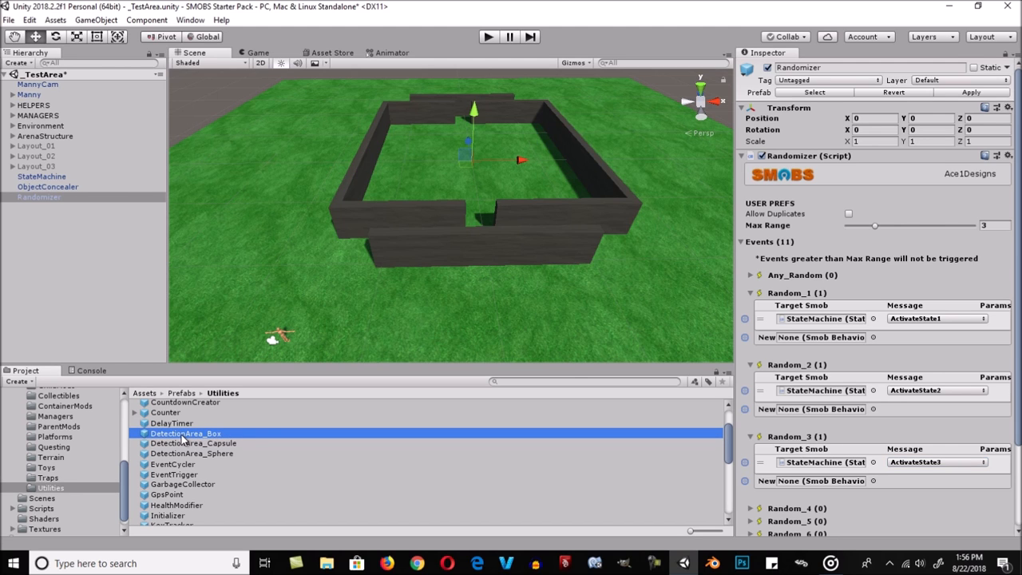
{"action": "left_click_drag", "start_coordinate": [182, 437], "coordinate": [92, 240]}
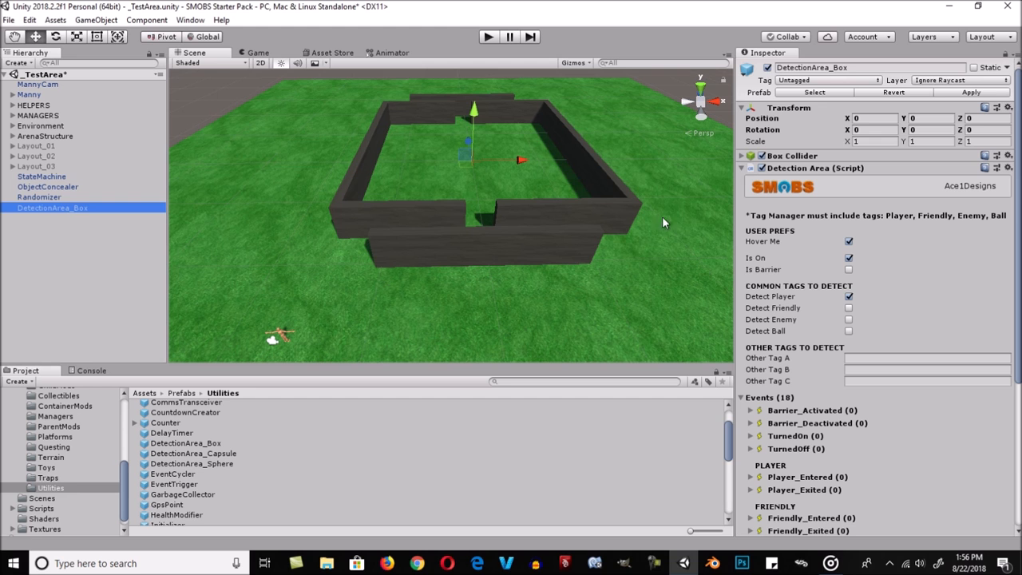
{"action": "left_click", "coordinate": [741, 155]}
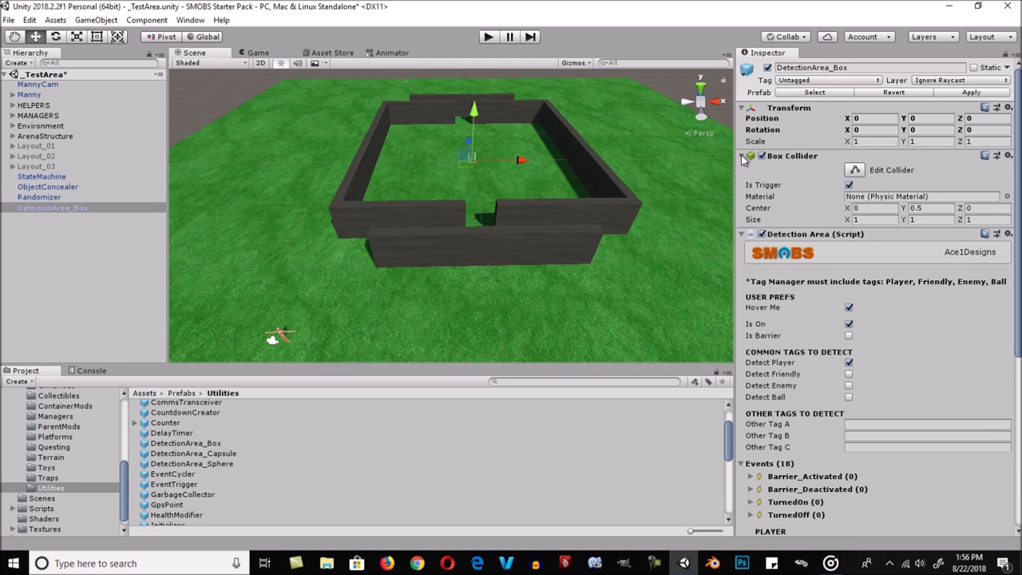
{"action": "left_click", "coordinate": [740, 155]}
{"action": "left_click", "coordinate": [741, 155]}
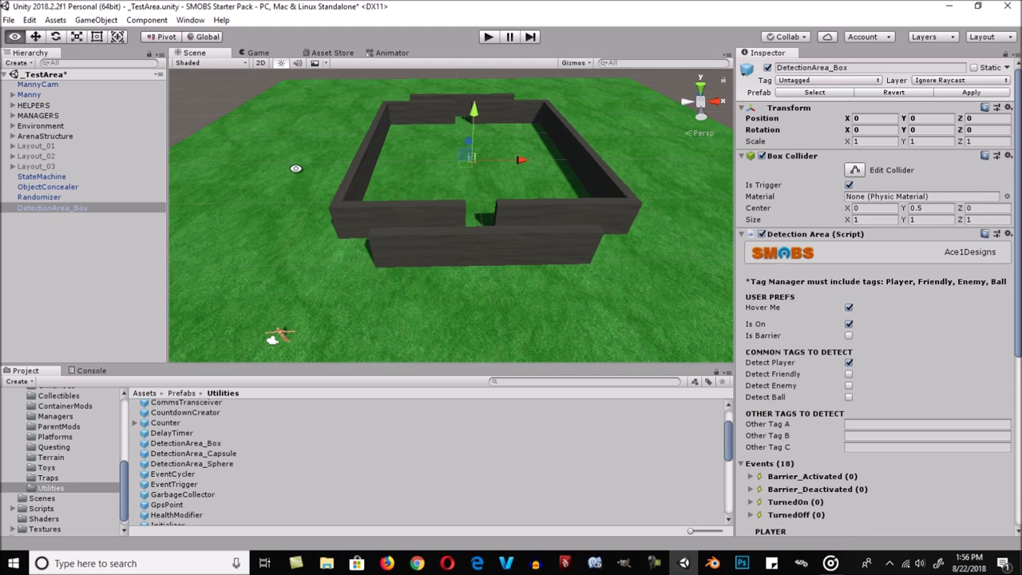
Step: Scale the detection box to enclose the whole arena and its entrance walls, about 27.7 in X, 5.3 in Y and 38.8 in Z
{"action": "right_click_drag", "start_coordinate": [298, 168], "coordinate": [625, 189], "text": "alt"}
{"action": "left_click_drag", "start_coordinate": [288, 191], "coordinate": [523, 217], "text": "alt"}
{"action": "right_click_drag", "start_coordinate": [523, 217], "coordinate": [371, 232], "text": "alt"}
{"action": "middle_click_drag", "start_coordinate": [371, 231], "coordinate": [523, 232], "text": "alt"}
{"action": "left_click", "coordinate": [163, 37]}
{"action": "left_click", "coordinate": [164, 36]}
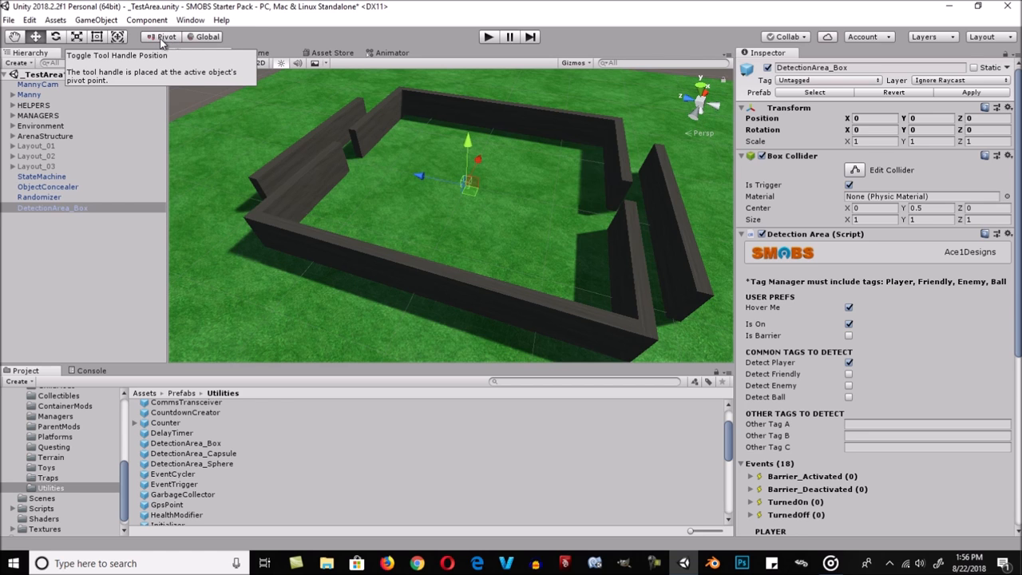
{"action": "left_click_drag", "start_coordinate": [421, 224], "coordinate": [437, 226], "text": "alt"}
{"action": "key", "text": "r"}
{"action": "left_click_drag", "start_coordinate": [465, 184], "coordinate": [536, 239]}
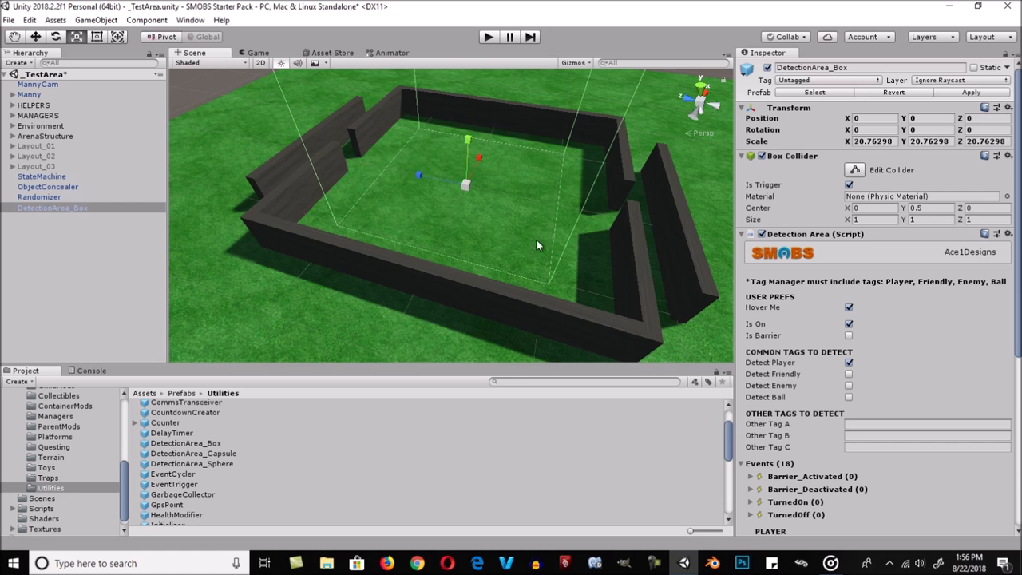
{"action": "left_click_drag", "start_coordinate": [461, 184], "coordinate": [497, 197]}
{"action": "right_click_drag", "start_coordinate": [639, 219], "coordinate": [491, 213], "text": "alt"}
{"action": "left_click_drag", "start_coordinate": [462, 159], "coordinate": [390, 195]}
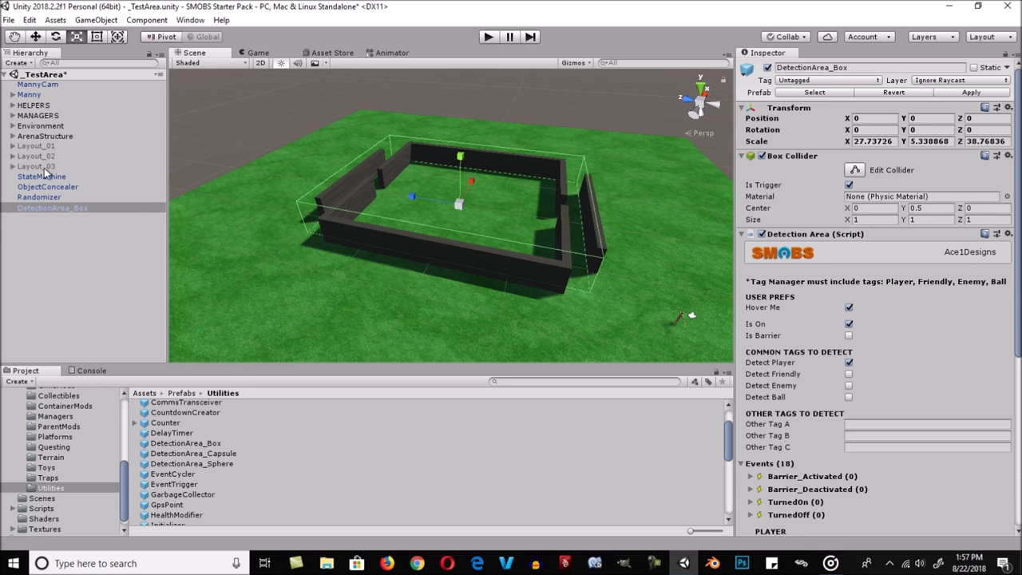
Step: Expand the detection box's Player_Entered and Player_Exited events and have Player_Entered send Randomize to the Randomizer
{"action": "scroll", "coordinate": [768, 405], "scroll_direction": "down", "scroll_amount": 4}
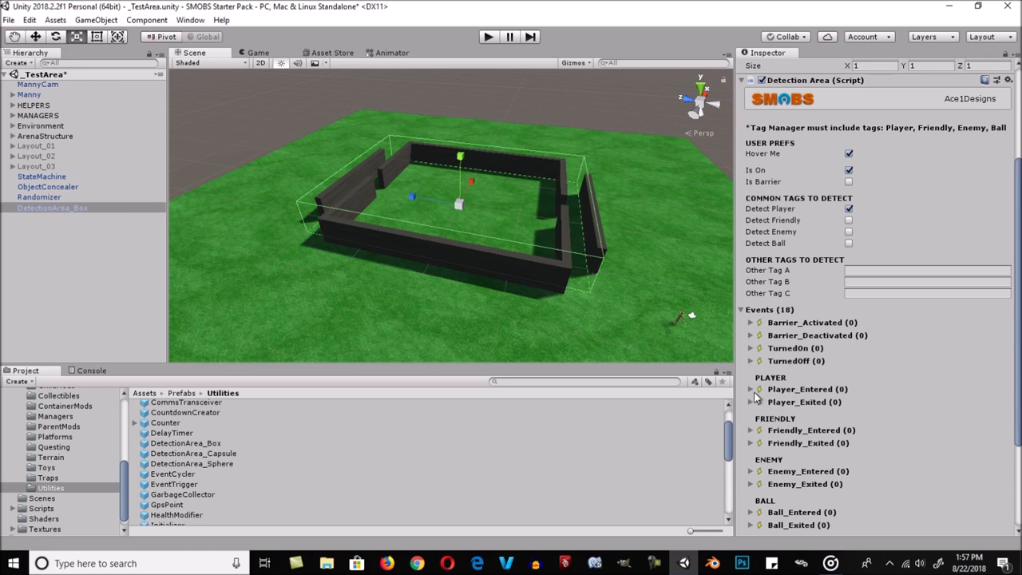
{"action": "left_click", "coordinate": [751, 389]}
{"action": "left_click", "coordinate": [751, 459]}
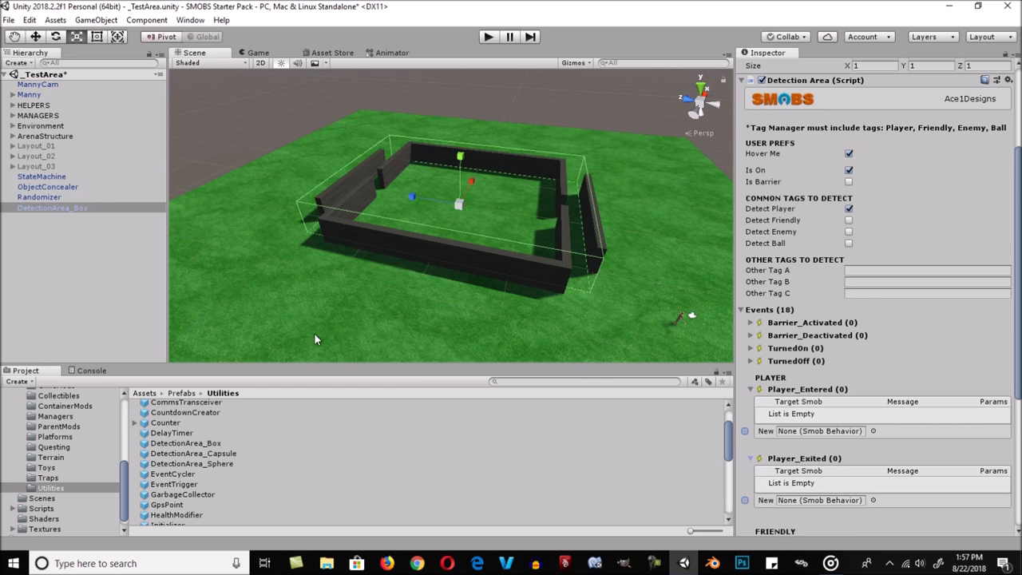
{"action": "left_click_drag", "start_coordinate": [70, 196], "coordinate": [830, 431]}
{"action": "left_click", "coordinate": [899, 434]}
{"action": "left_click", "coordinate": [913, 445]}
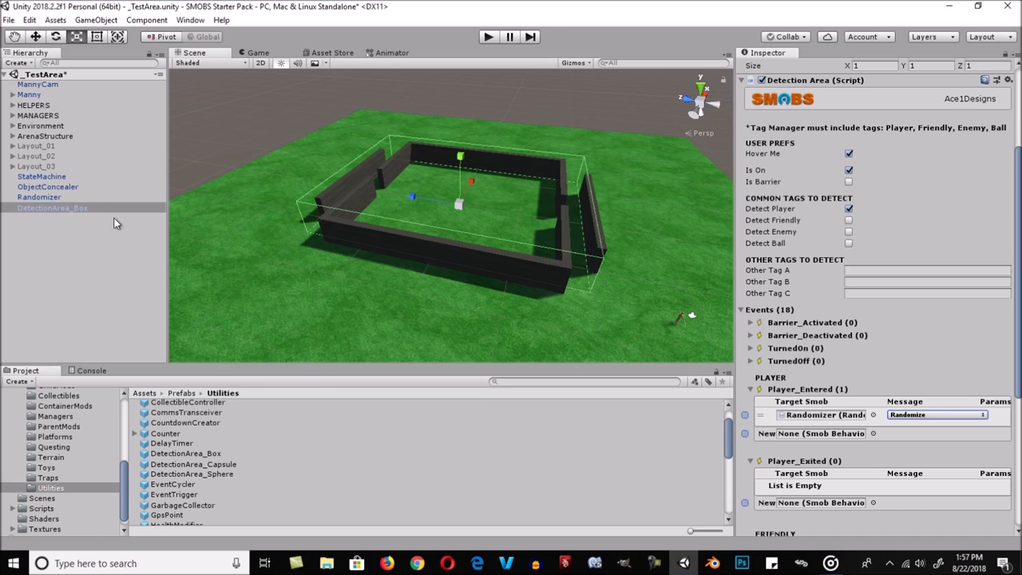
Step: Have Player_Exited send ActivateState4 to the StateMachine, and review the events of the Randomizer and the detection box
{"action": "left_click_drag", "start_coordinate": [61, 177], "coordinate": [848, 504]}
{"action": "left_click", "coordinate": [896, 504]}
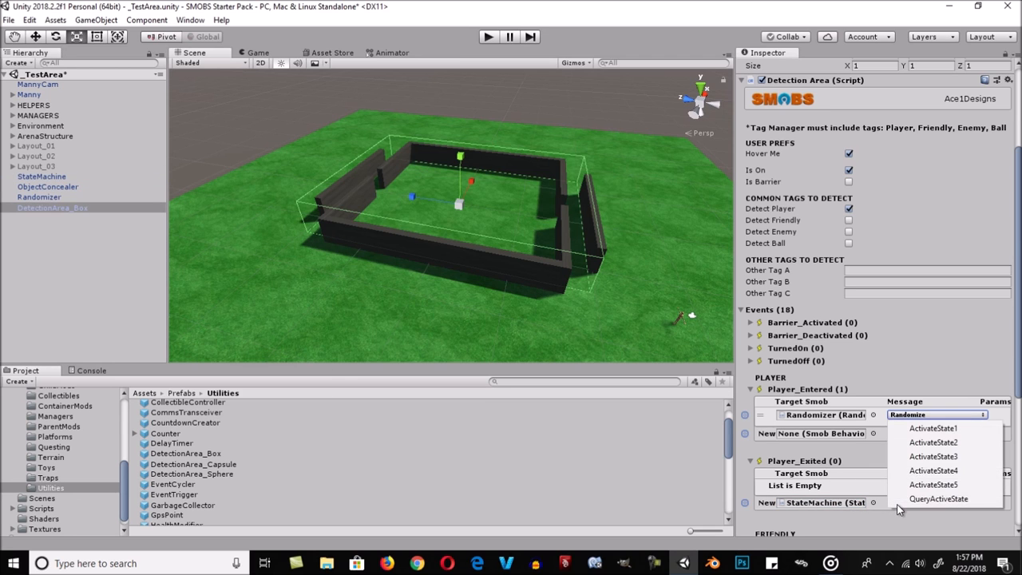
{"action": "left_click", "coordinate": [933, 471]}
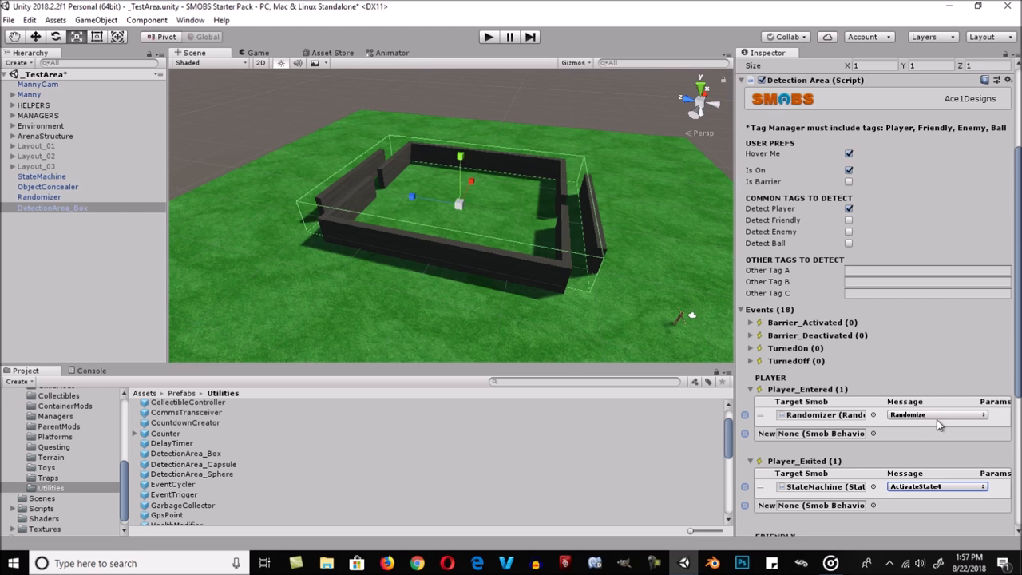
{"action": "left_click", "coordinate": [77, 198]}
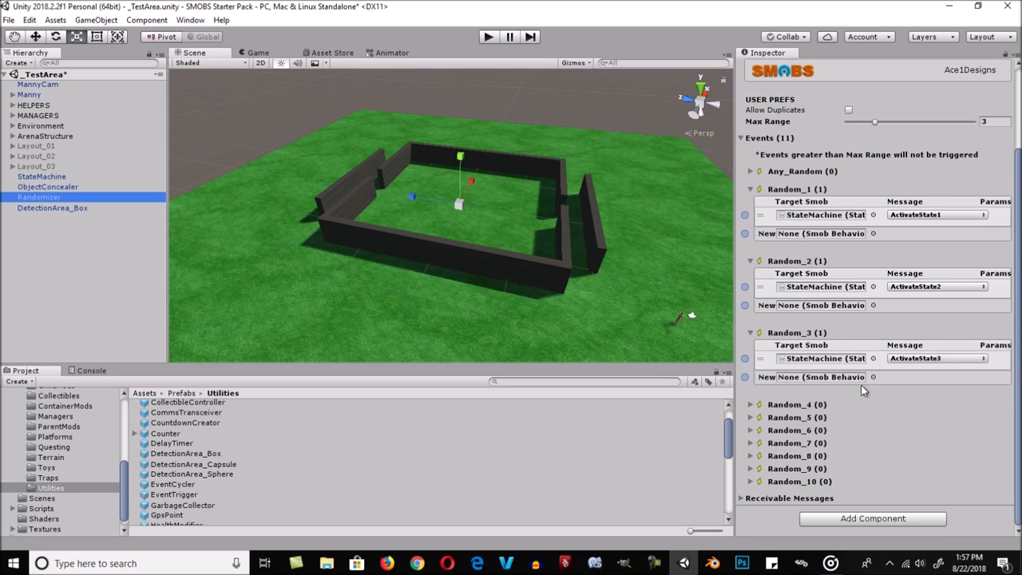
{"action": "left_click", "coordinate": [73, 208]}
{"action": "scroll", "coordinate": [884, 429], "scroll_direction": "down", "scroll_amount": 3}
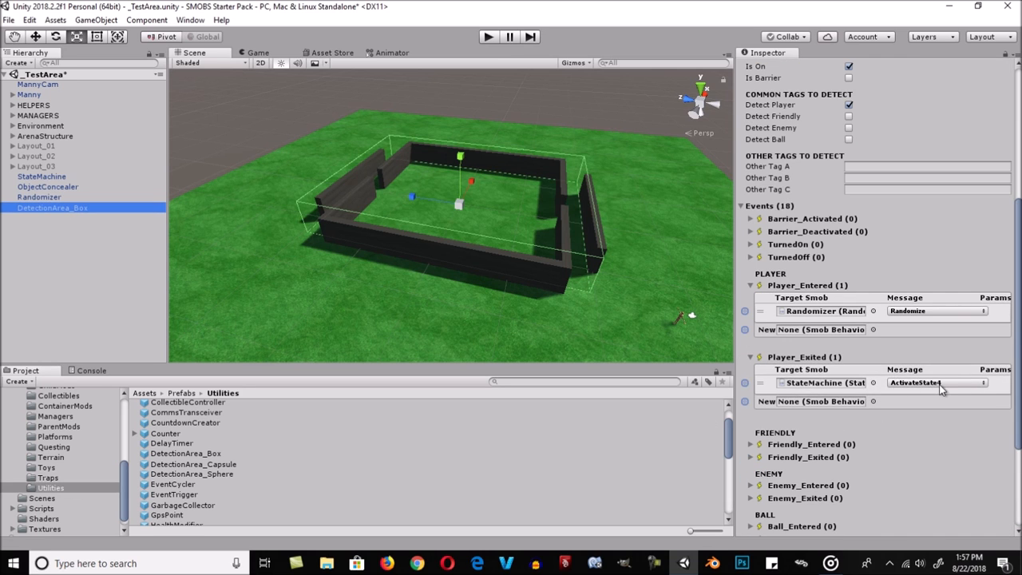
Step: Run the scene with the camera zoomed out and walk Manny repeatedly in and out of the detection area to test the layout changes
{"action": "left_click", "coordinate": [487, 37]}
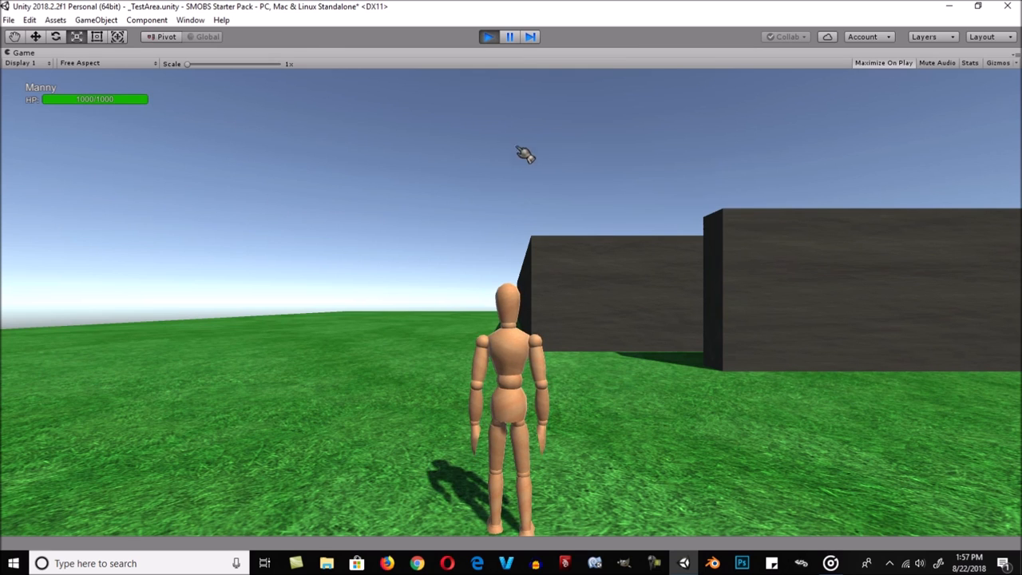
{"action": "scroll", "coordinate": [561, 264], "scroll_direction": "down", "scroll_amount": 8}
{"action": "right_click_drag", "start_coordinate": [521, 144], "coordinate": [580, 269]}
{"action": "key", "text": "w"}
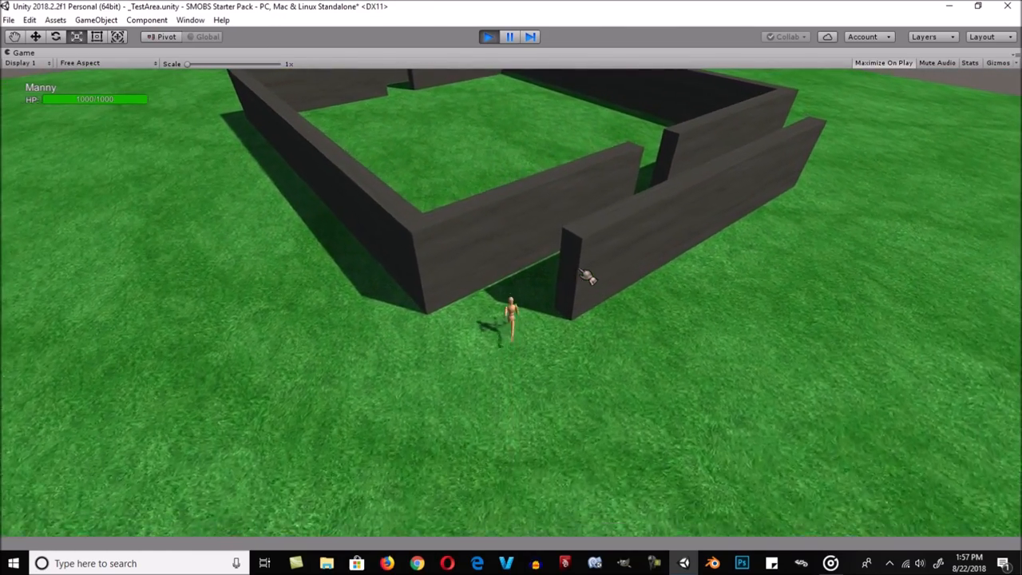
{"action": "key", "text": "s"}
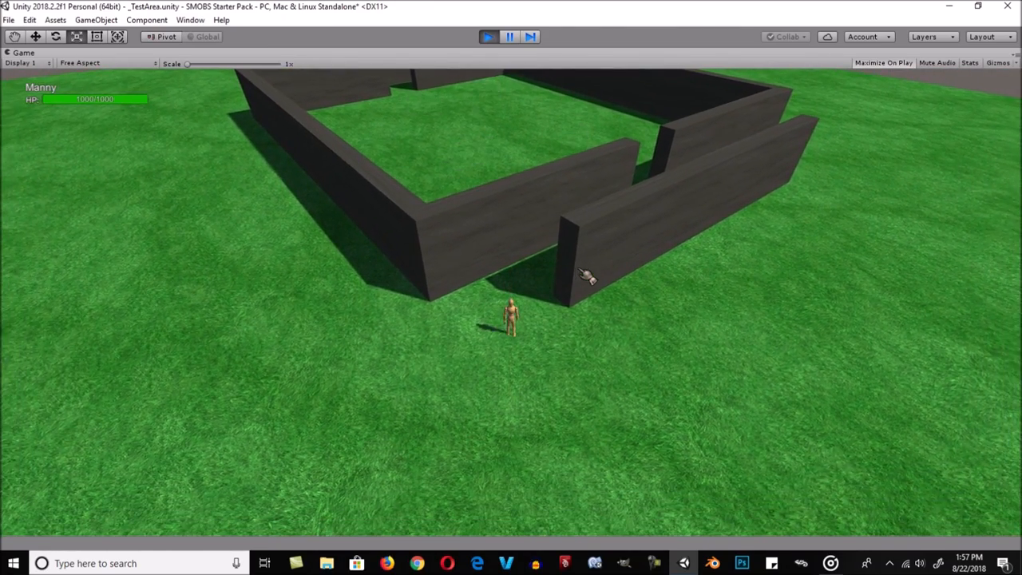
{"action": "key", "text": "w"}
{"action": "key", "text": "s"}
{"action": "key", "text": "w"}
{"action": "key", "text": "s"}
{"action": "key", "text": "w"}
{"action": "right_click_drag", "start_coordinate": [588, 277], "coordinate": [280, 237]}
{"action": "key", "text": "s"}
{"action": "key", "text": "w"}
{"action": "key", "text": "s"}
{"action": "key", "text": "w"}
Step: Zoom the game camera in on Manny and steer him around the arena walls
{"action": "scroll", "coordinate": [737, 240], "scroll_direction": "up", "scroll_amount": 5}
{"action": "scroll", "coordinate": [737, 240], "scroll_direction": "up", "scroll_amount": 5}
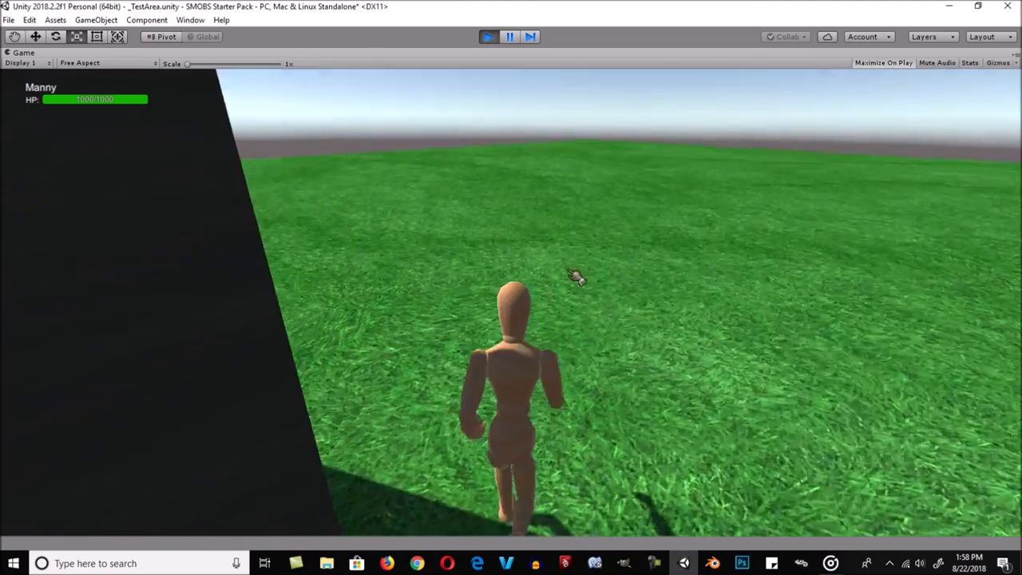
{"action": "key", "text": "a"}
{"action": "mouse_move", "coordinate": [721, 269]}
{"action": "right_mouse_down"}
{"action": "mouse_move", "coordinate": [522, 260]}
{"action": "mouse_move", "coordinate": [631, 251]}
{"action": "mouse_move", "coordinate": [608, 256]}
{"action": "right_mouse_up"}
{"action": "key", "text": "a"}
{"action": "right_click_drag", "start_coordinate": [723, 271], "coordinate": [573, 276]}
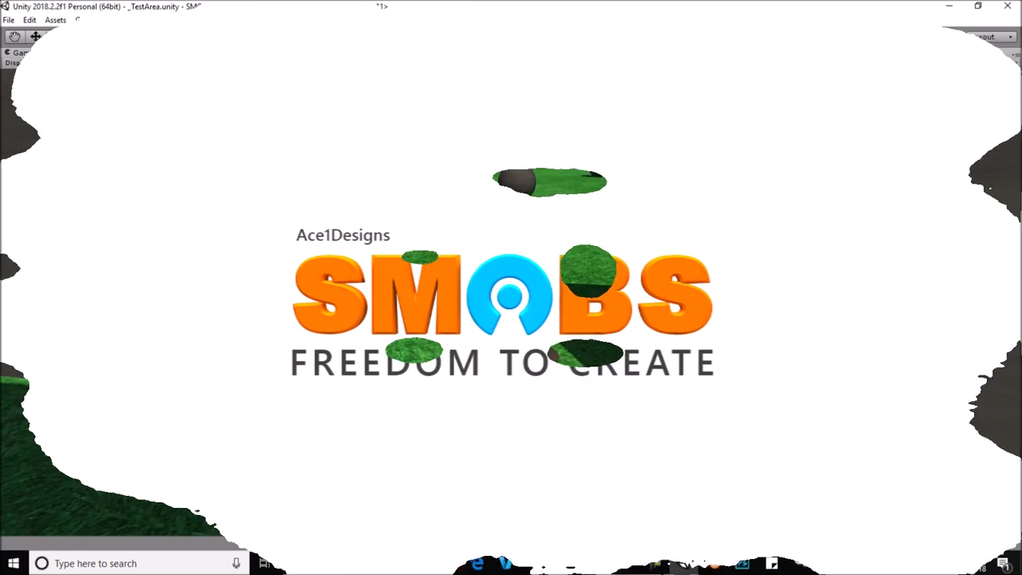